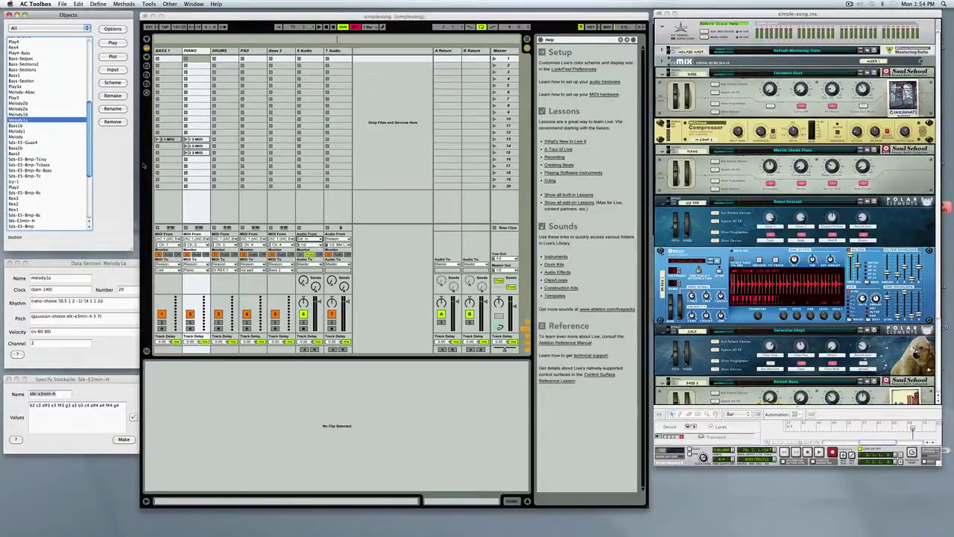
# Look over the Melody1a data section in AC Toolbox, the simplesong tracks in Live, and the instrument rack in Reason.
pyautogui.click(94, 274)
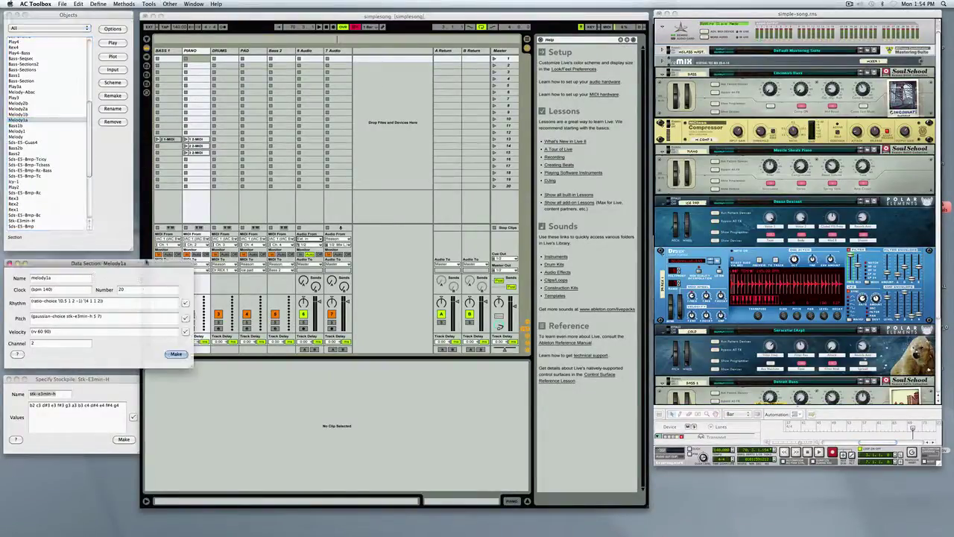
pyautogui.doubleClick(114, 317)
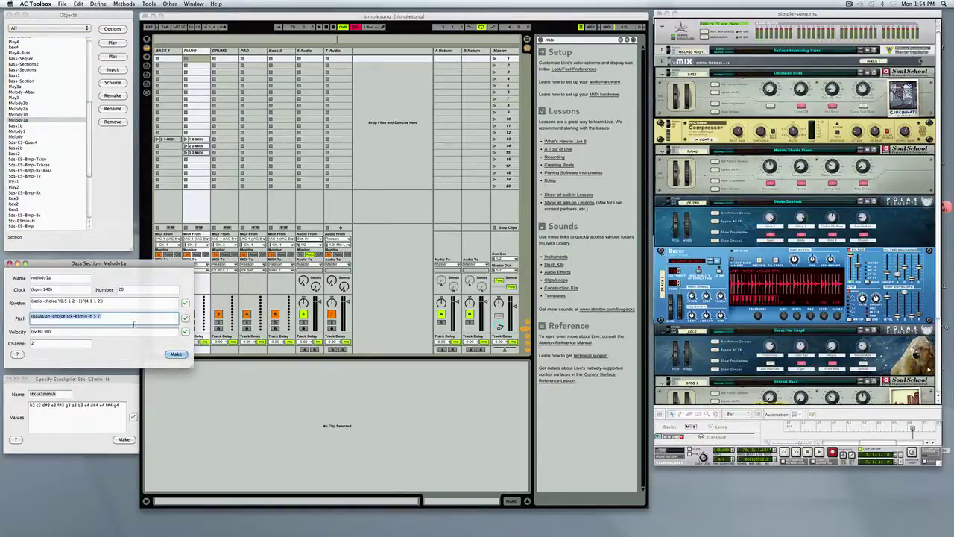
pyautogui.click(388, 318)
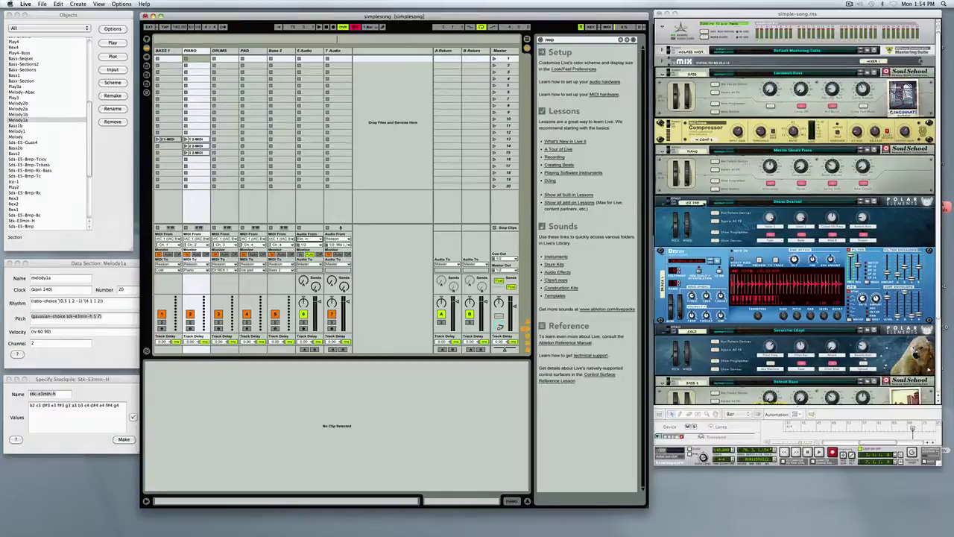
pyautogui.click(704, 203)
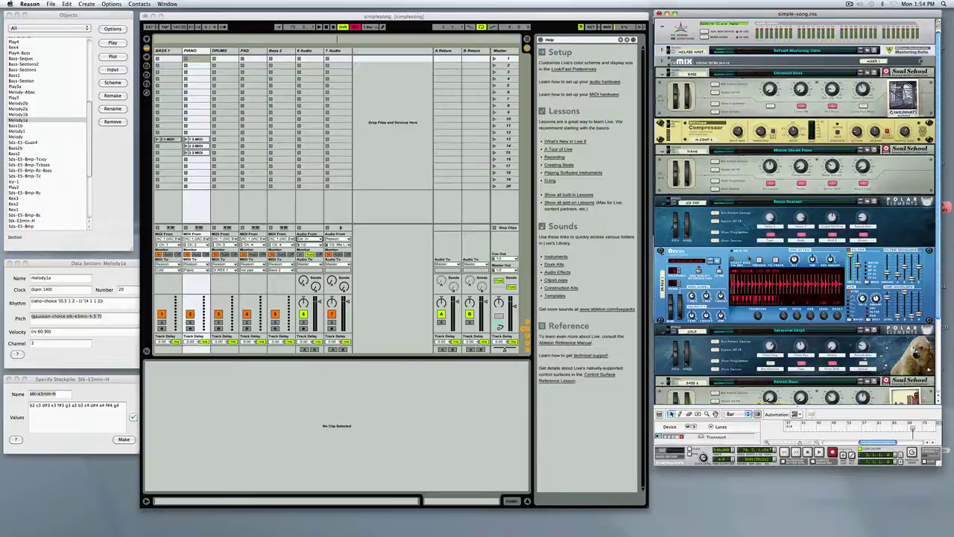
pyautogui.scroll(-3, 791, 224)
pyautogui.click(438, 125)
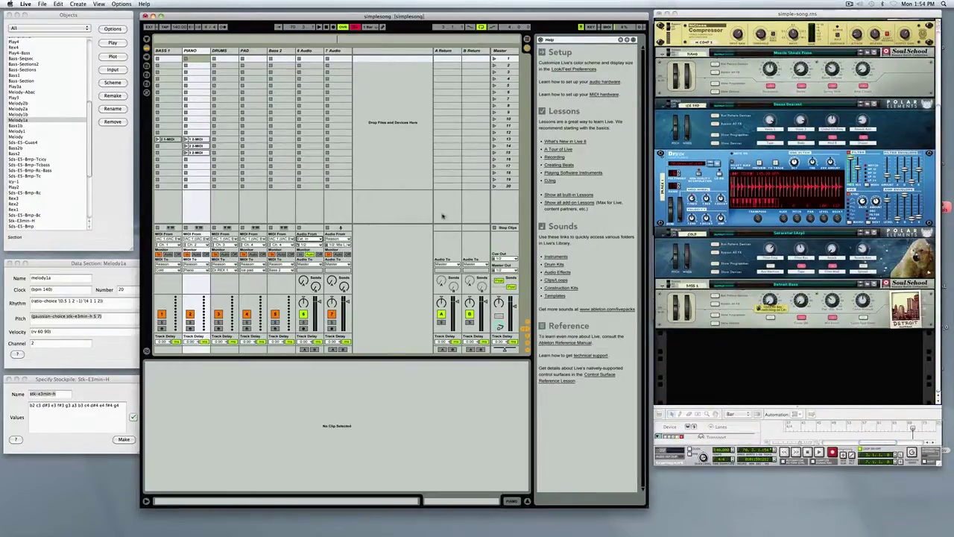
# Switch to AC Toolbox and review its MIDI ports, accepting IAC Driver IAC Bus 1 as both input and output.
pyautogui.click(137, 173)
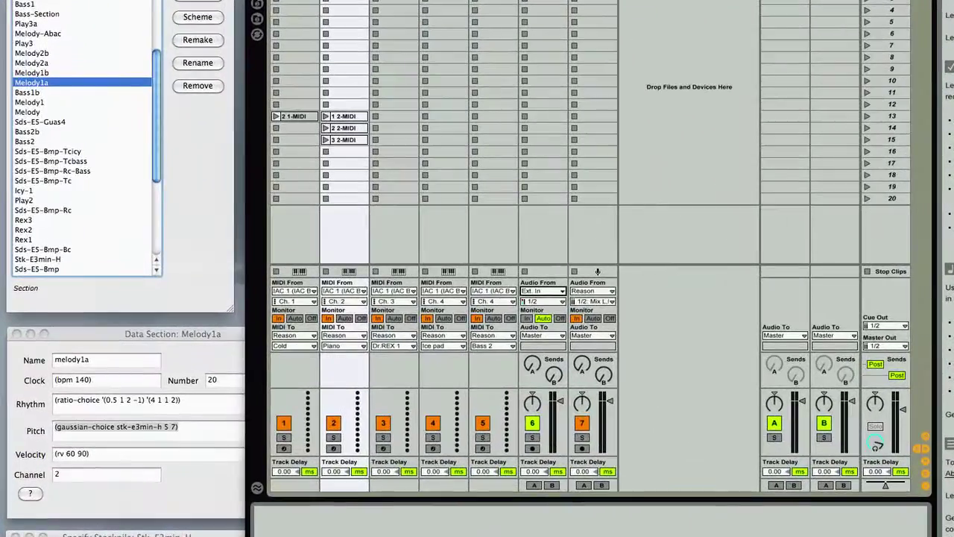
pyautogui.click(112, 0)
pyautogui.click(216, 136)
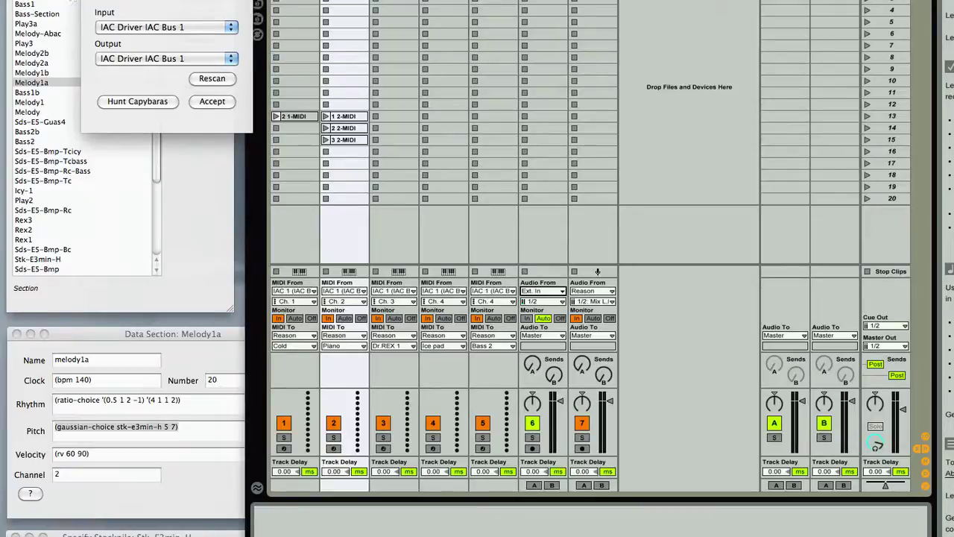
pyautogui.click(211, 102)
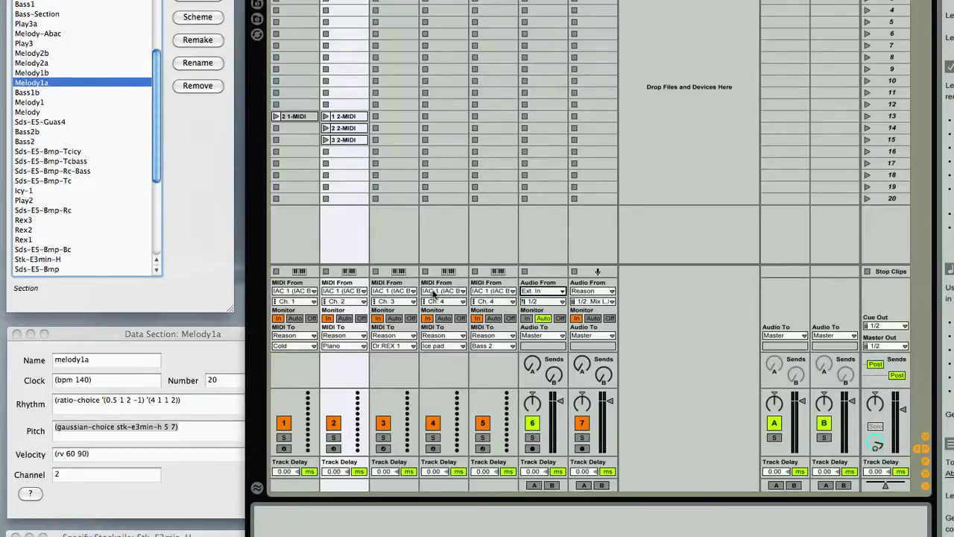
# Inspect the drums track's MIDI input and output routing in Live, plus the audio source of track 7.
pyautogui.click(408, 291)
pyautogui.click(407, 291)
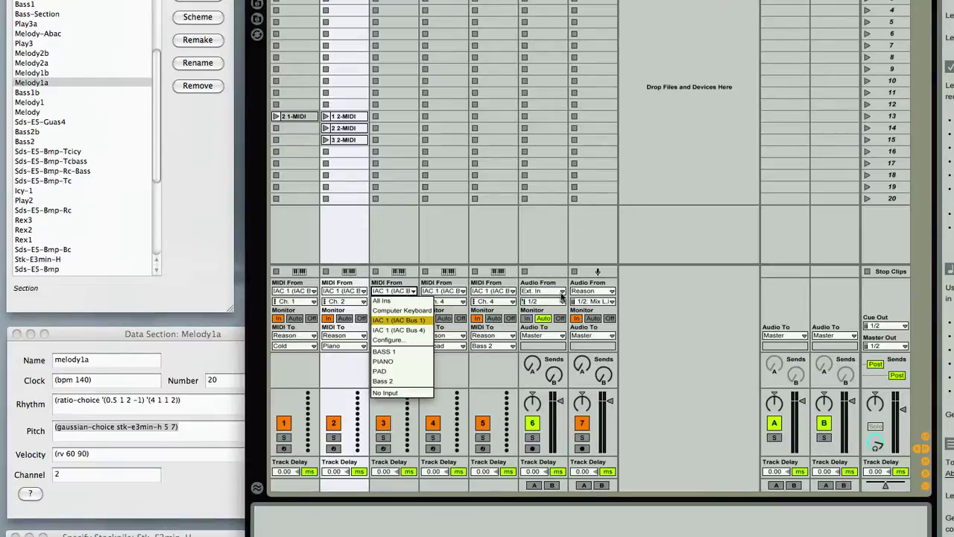
pyautogui.click(597, 242)
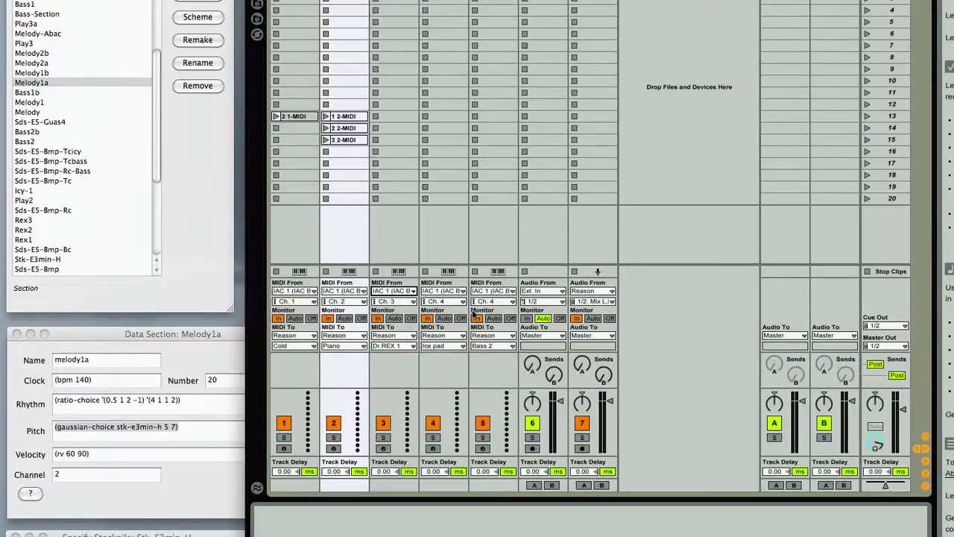
pyautogui.click(400, 337)
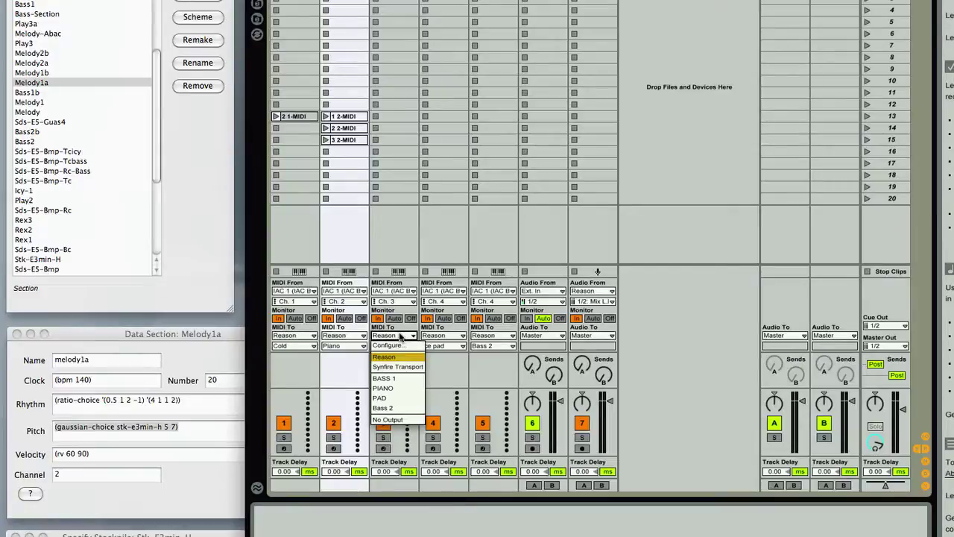
pyautogui.click(697, 371)
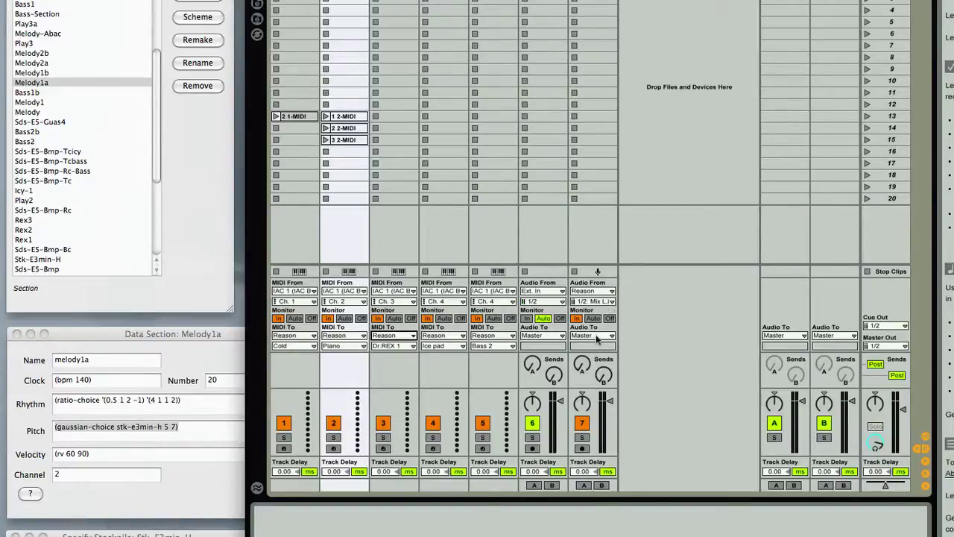
pyautogui.click(607, 291)
pyautogui.click(703, 296)
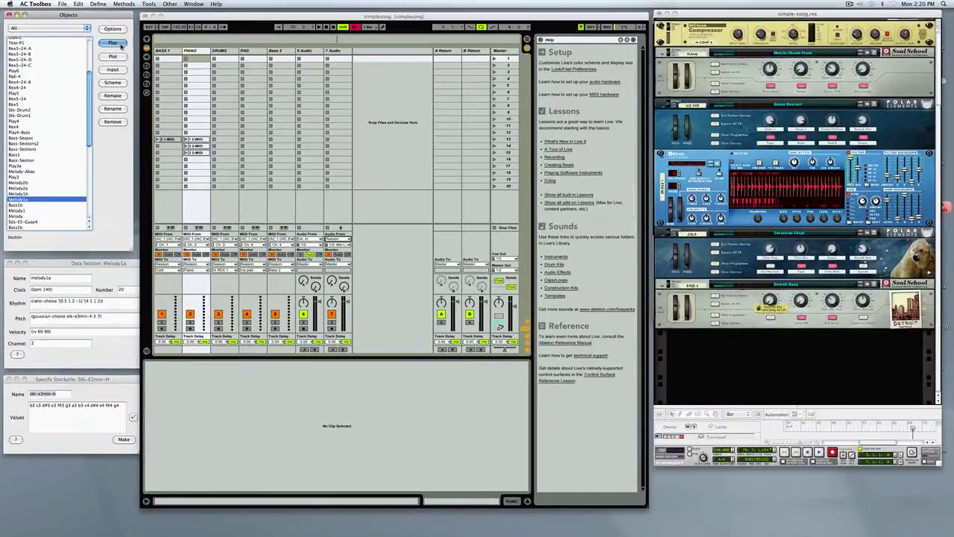
# Play the Melody1a section from the AC Toolbox object list to hear it, then stop playback.
pyautogui.click(119, 45)
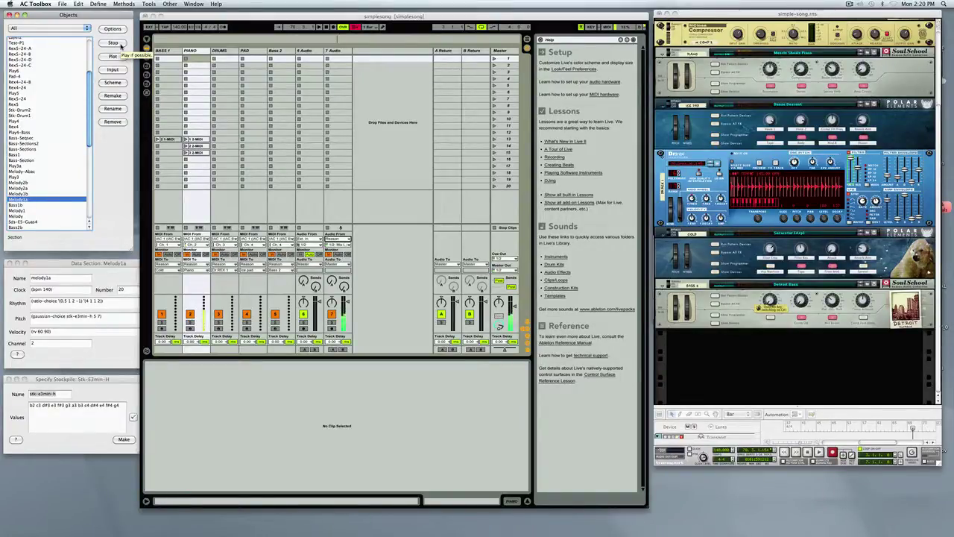
pyautogui.click(120, 43)
# Review the clock, rhythm, pitch and velocity fields of the Melody1a data section, reading the clock's description.
pyautogui.click(110, 276)
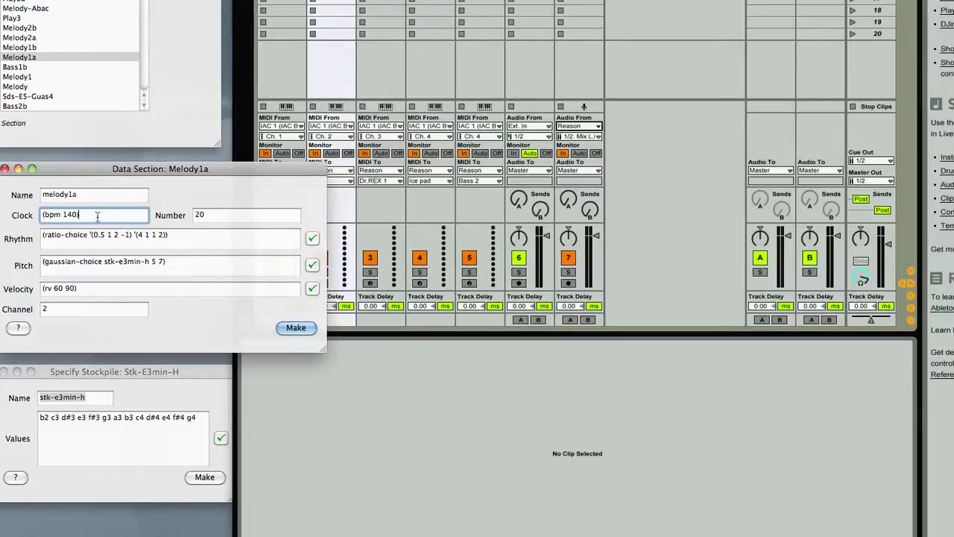
pyautogui.click(179, 237)
pyautogui.click(186, 272)
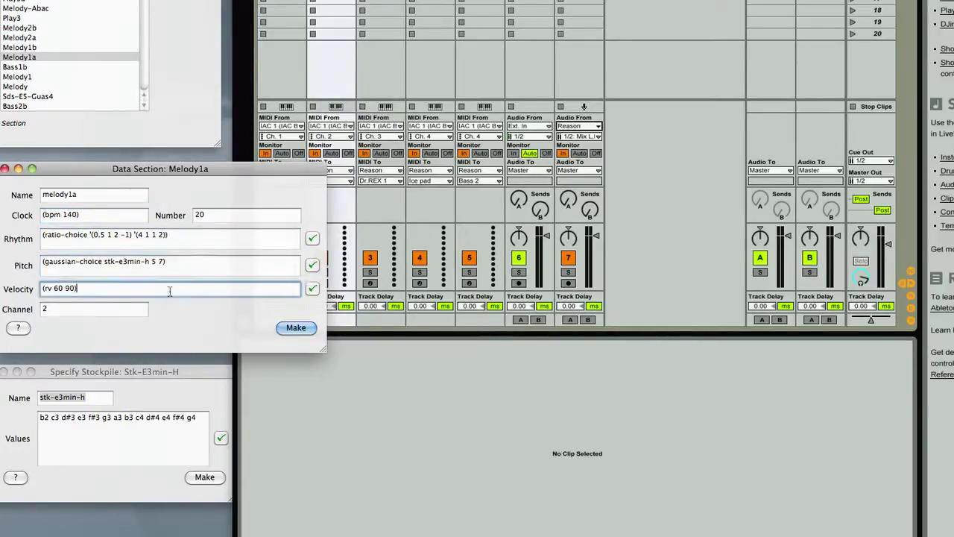
pyautogui.click(170, 293)
pyautogui.click(85, 215)
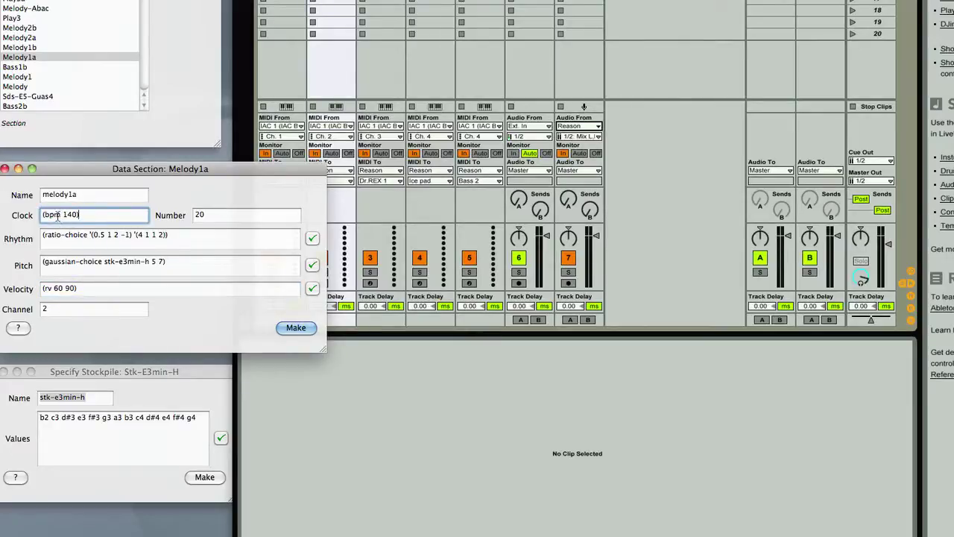
pyautogui.moveTo(74, 216)
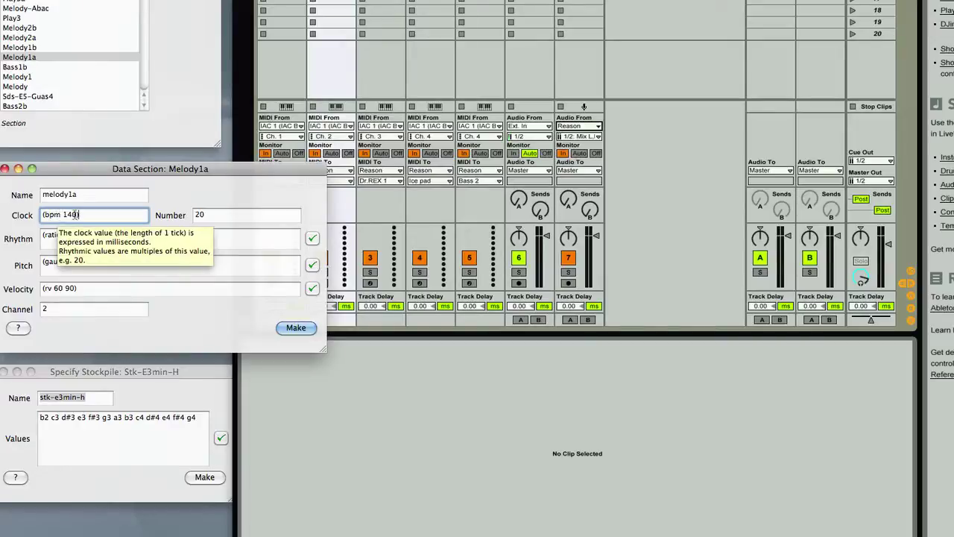
pyautogui.moveTo(82, 245)
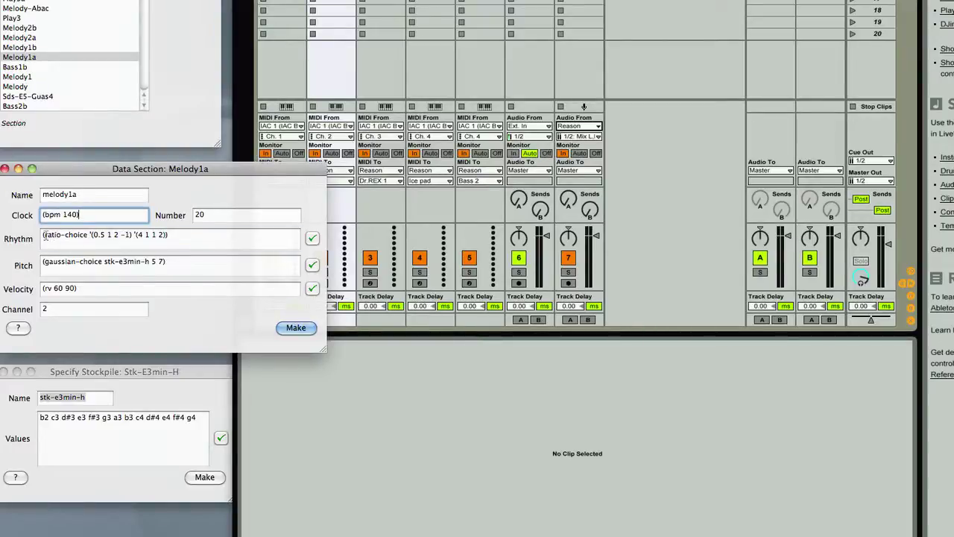
# Examine the ratio-choice rhythm expression of Melody1a, comparing its rhythm values and weights with the clock.
pyautogui.moveTo(45, 236); pyautogui.dragTo(88, 237)
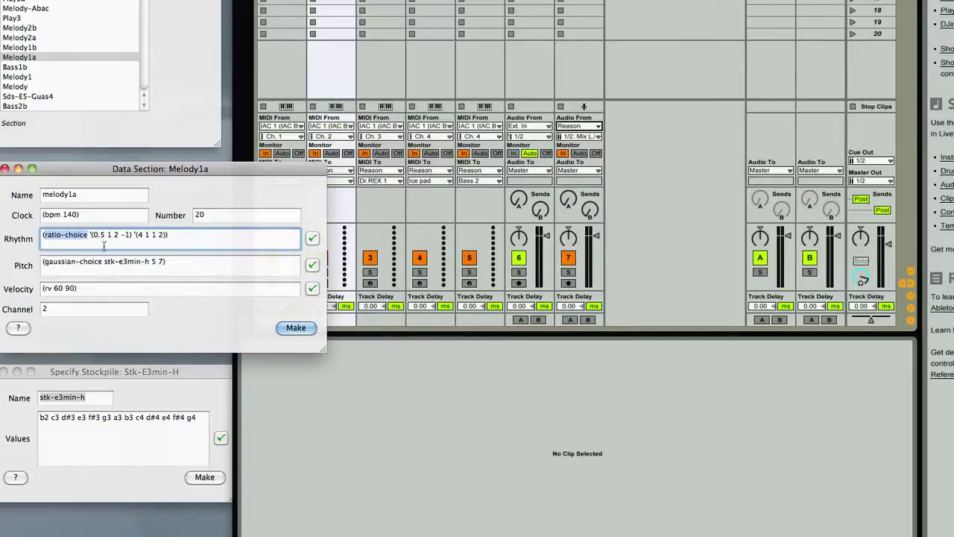
pyautogui.moveTo(102, 235); pyautogui.dragTo(116, 235)
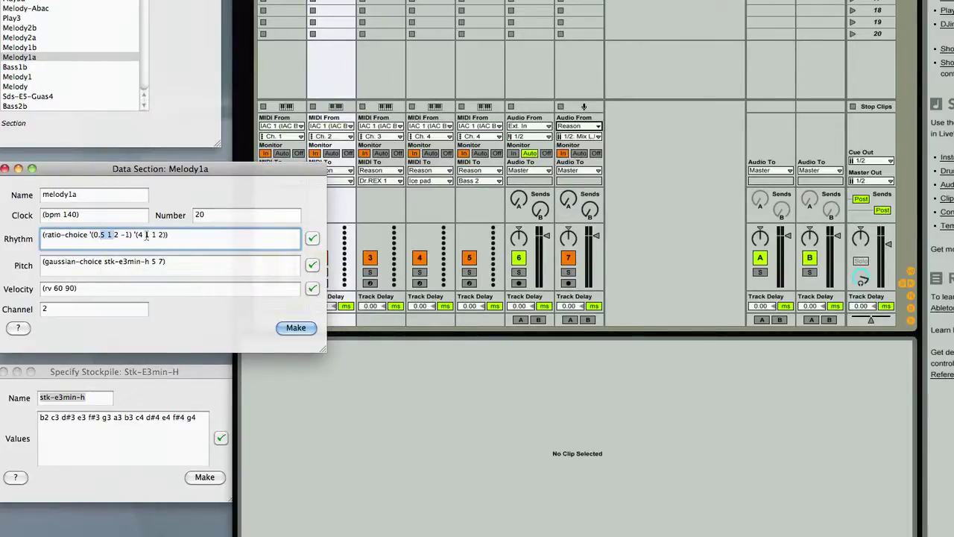
pyautogui.moveTo(138, 235); pyautogui.dragTo(142, 235)
pyautogui.moveTo(166, 235); pyautogui.dragTo(137, 236)
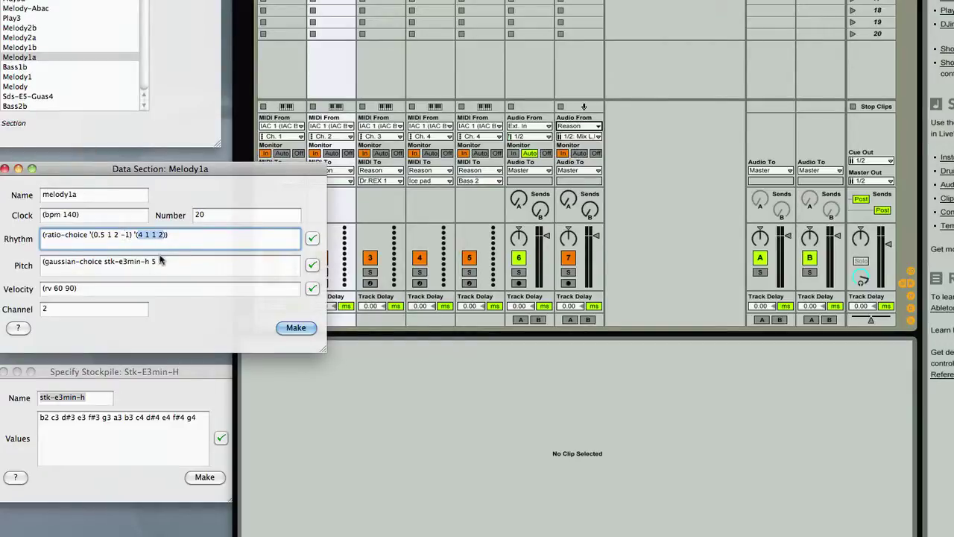
pyautogui.click(175, 236)
pyautogui.write(')')
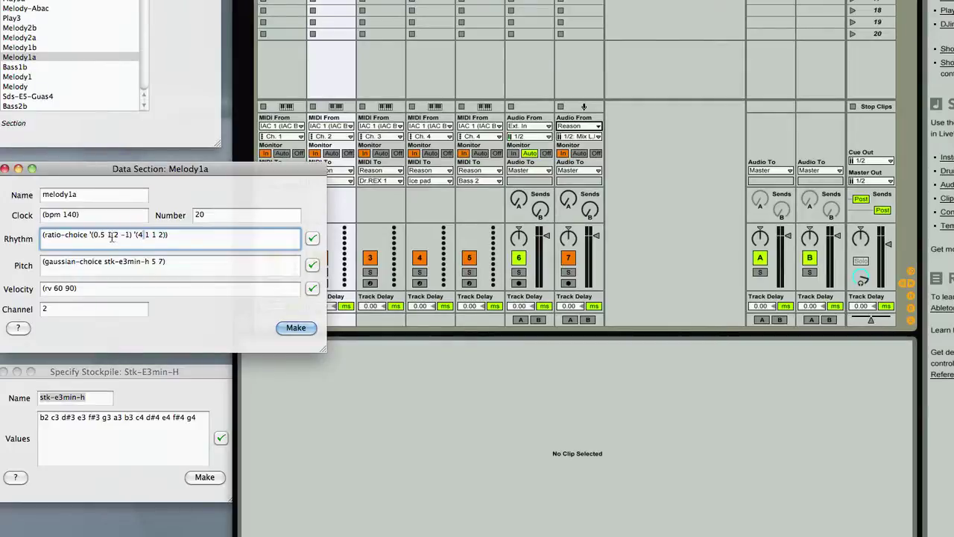
pyautogui.doubleClick(102, 235)
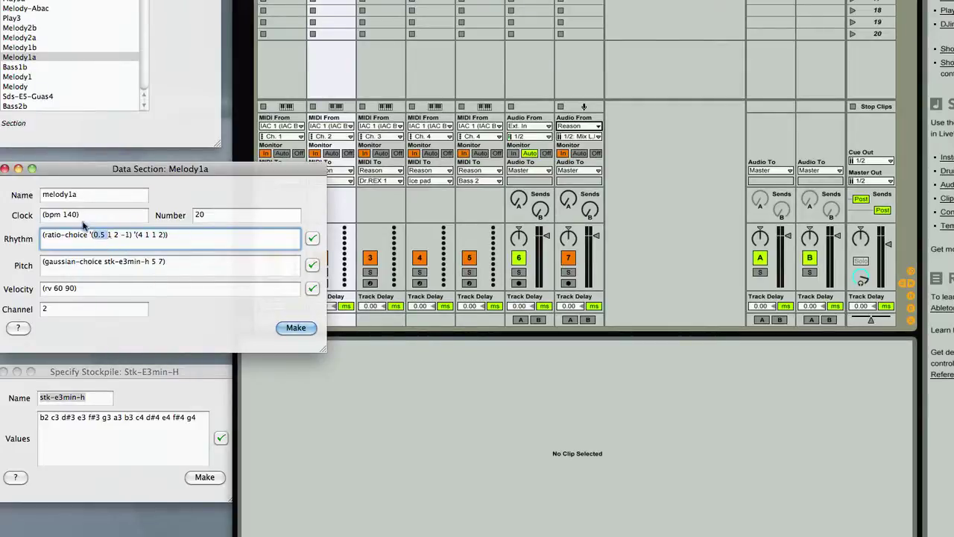
pyautogui.click(150, 237)
pyautogui.click(110, 235)
pyautogui.click(87, 214)
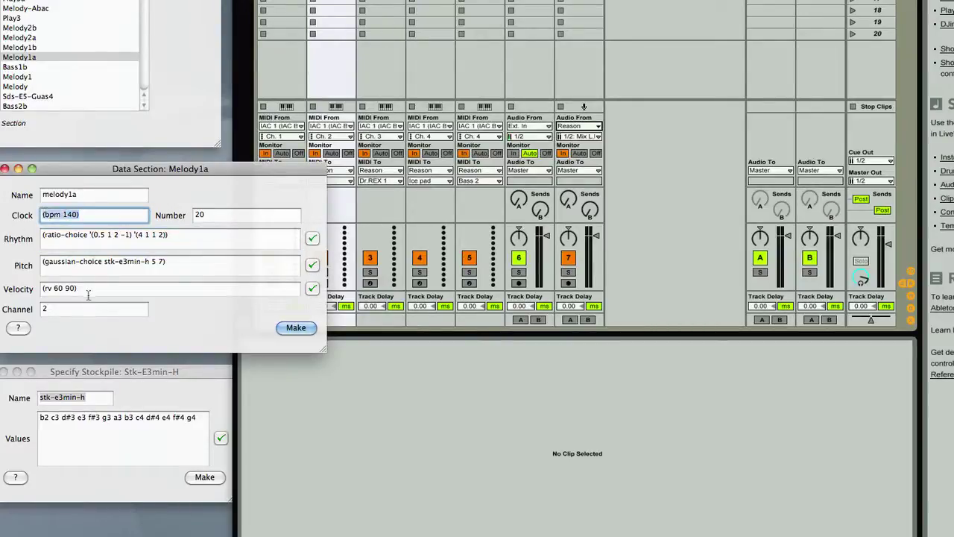
# Examine Melody1a's gaussian-choice pitch expression and the note values in the stockpile stk-e3min-h that it draws from.
pyautogui.click(55, 264)
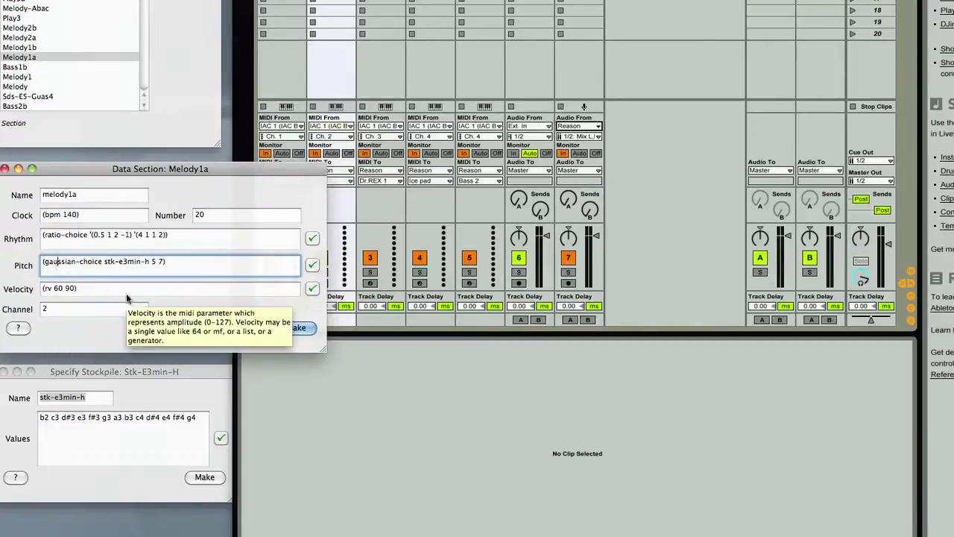
pyautogui.moveTo(103, 262); pyautogui.dragTo(42, 265)
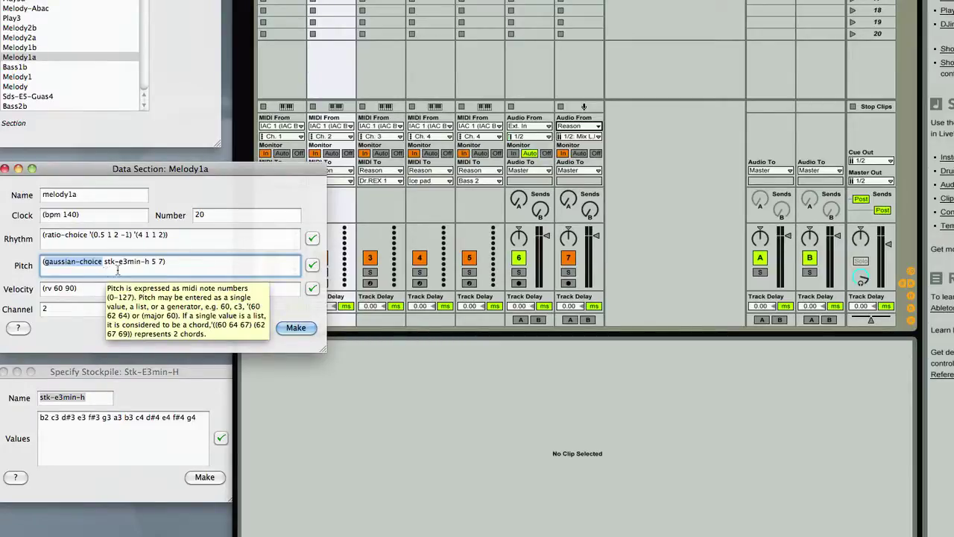
pyautogui.moveTo(150, 261); pyautogui.dragTo(103, 262)
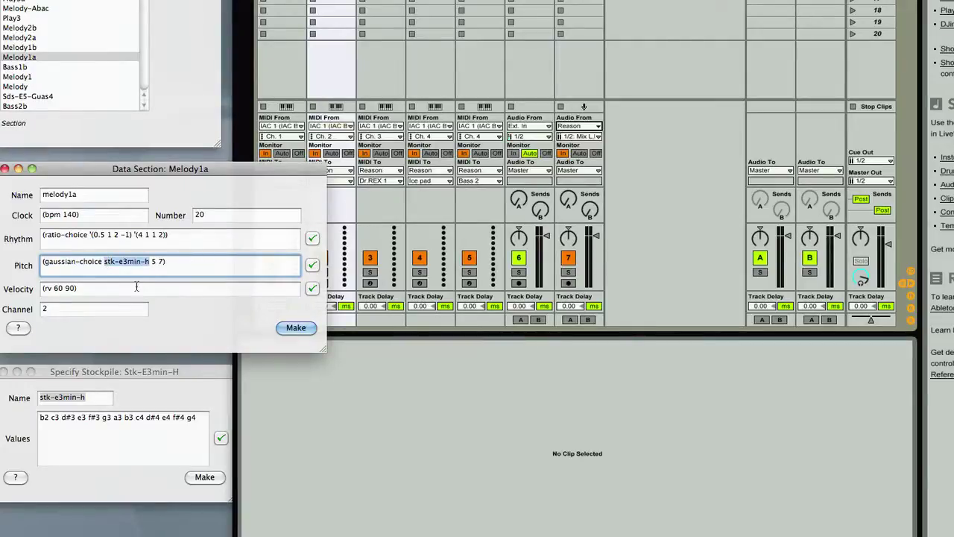
pyautogui.moveTo(164, 261)
pyautogui.mouseDown()
pyautogui.moveTo(105, 261)
pyautogui.moveTo(150, 261)
pyautogui.mouseUp()
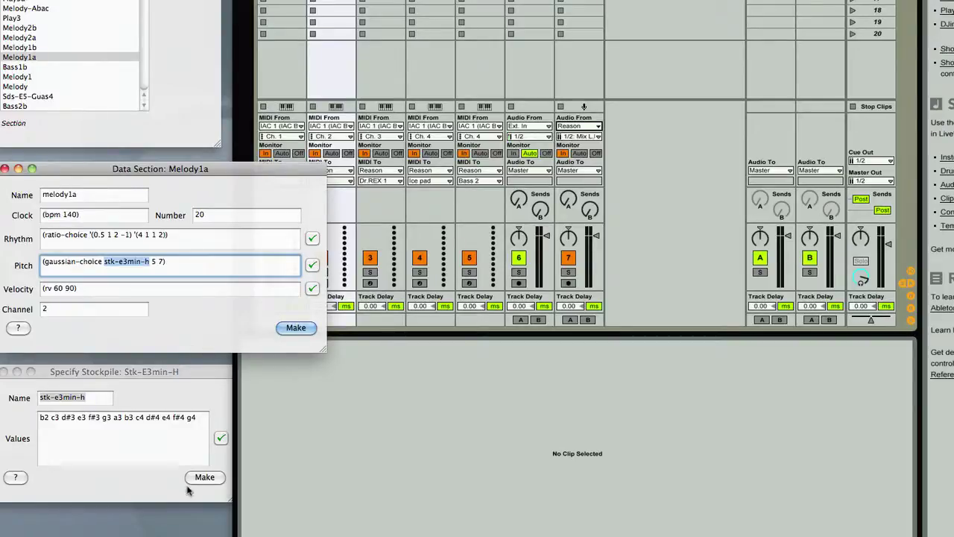
pyautogui.click(153, 427)
pyautogui.click(193, 423)
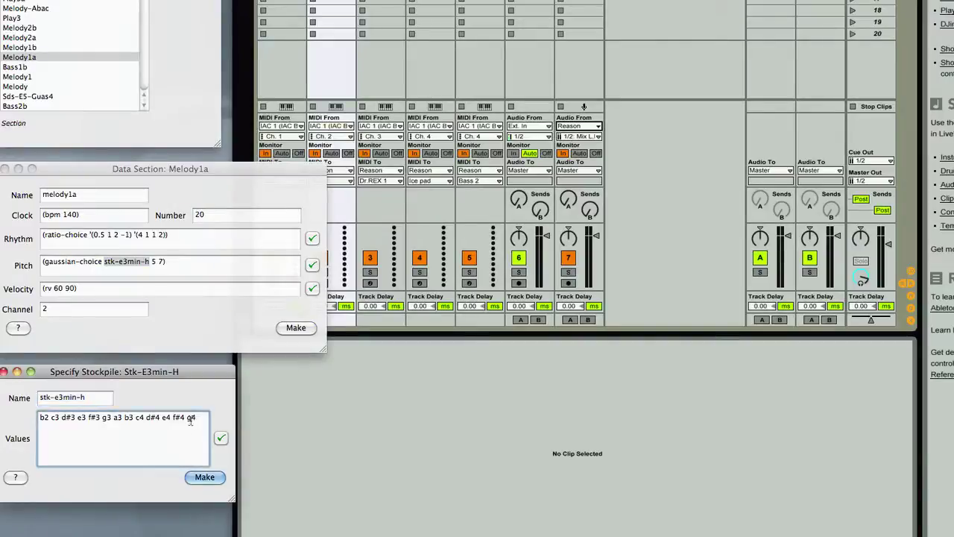
pyautogui.press('super+a')
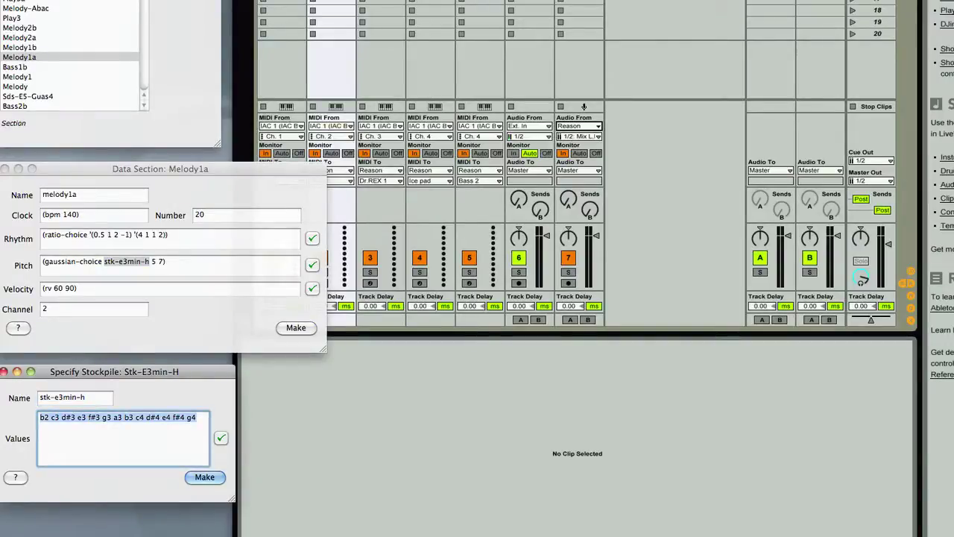
# Return to the Melody1a data section and review its pitch, velocity and channel settings.
pyautogui.click(74, 252)
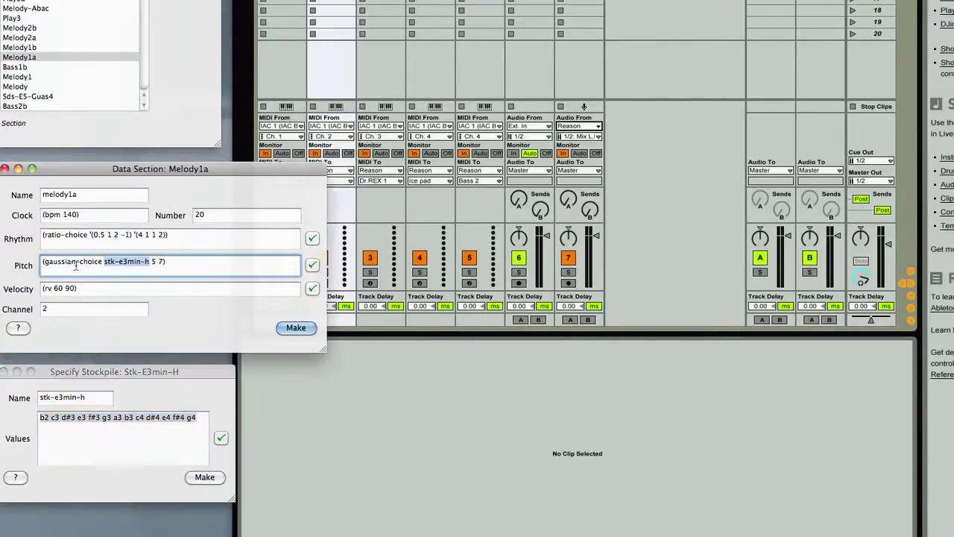
pyautogui.click(108, 276)
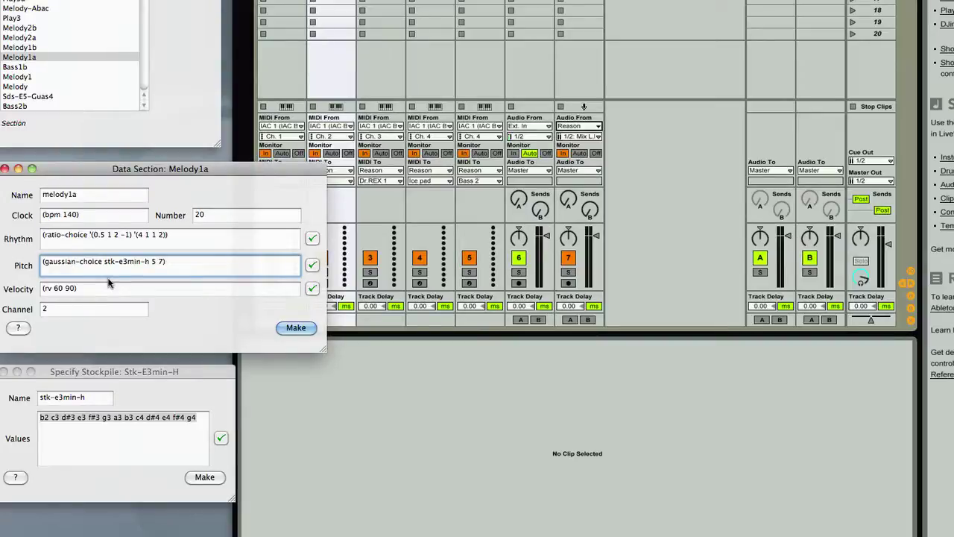
pyautogui.click(105, 289)
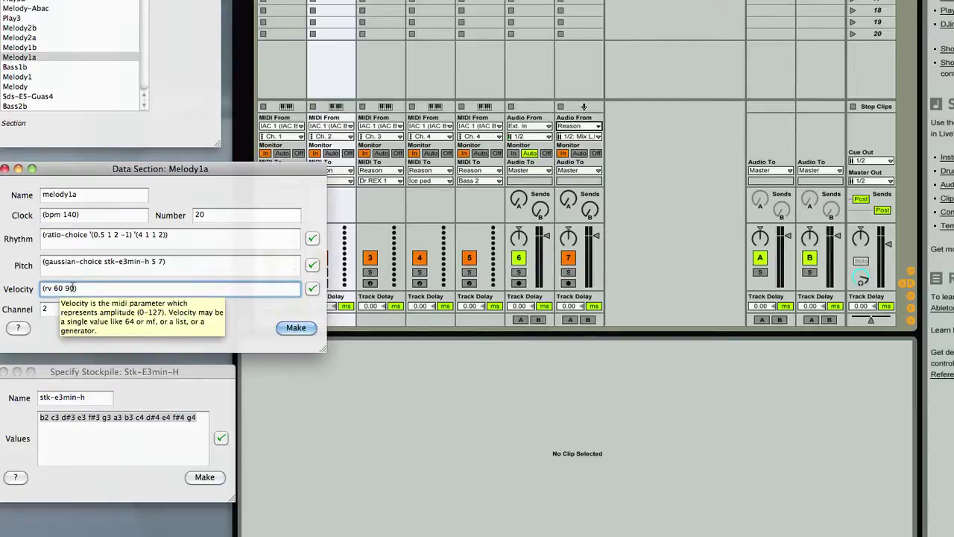
pyautogui.click(107, 309)
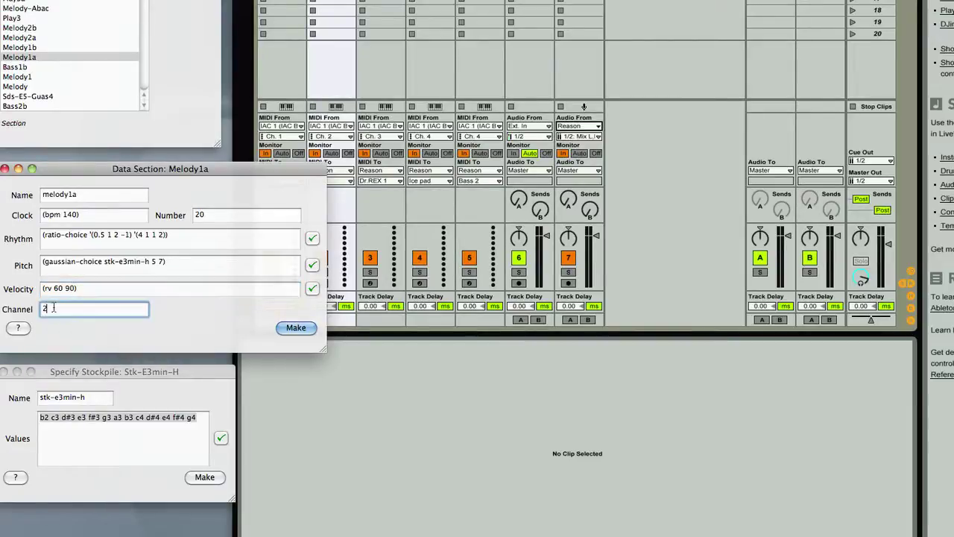
# Check Melody1a's channel setting, generate the section, and view its piano-roll plot.
pyautogui.doubleClick(107, 308)
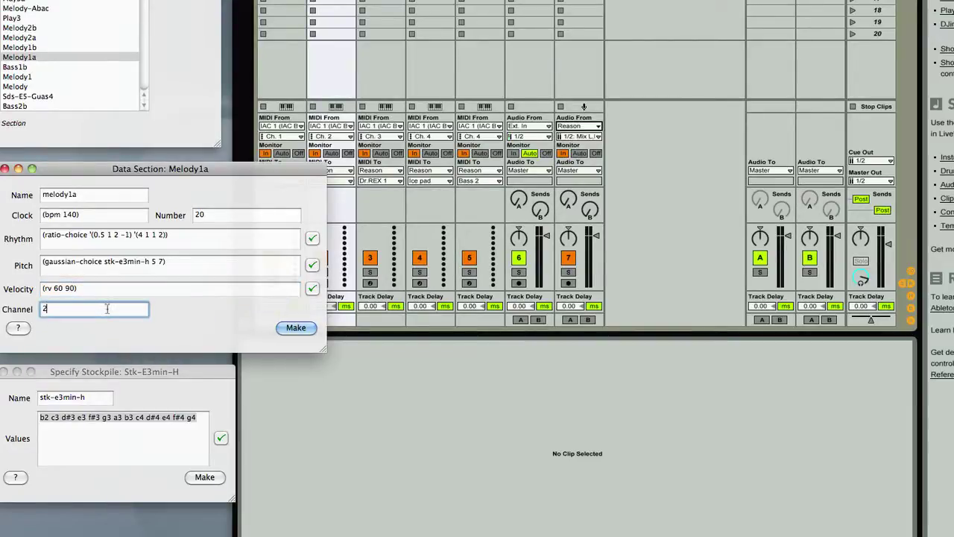
pyautogui.doubleClick(62, 309)
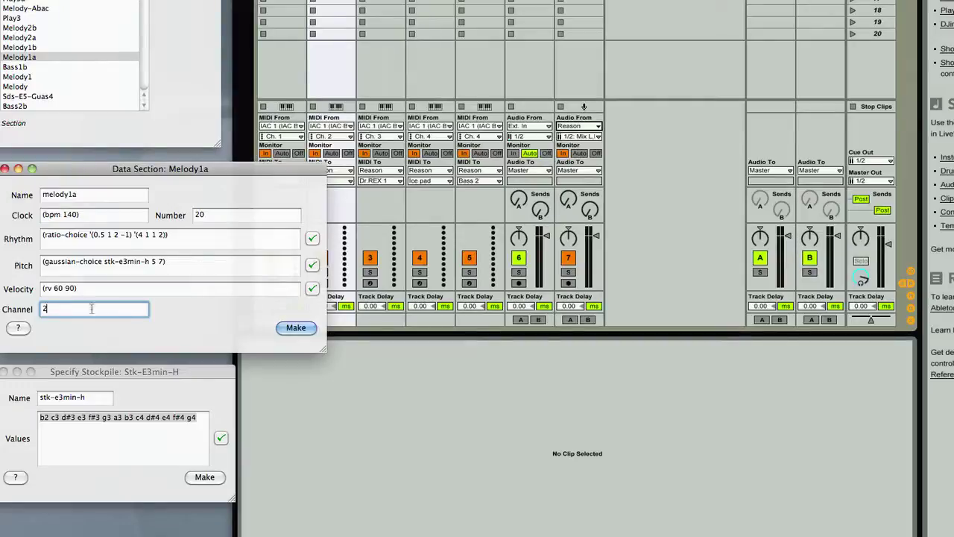
pyautogui.click(301, 329)
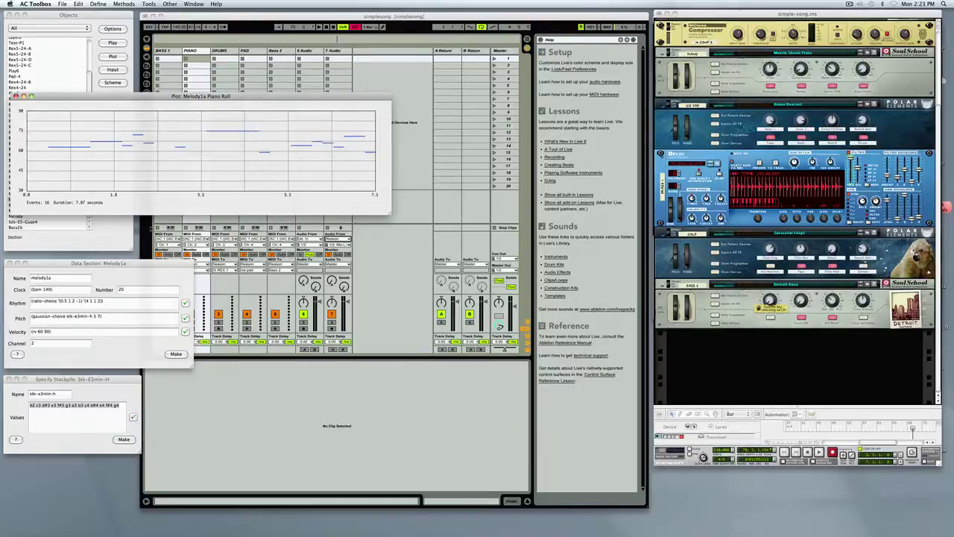
pyautogui.click(14, 97)
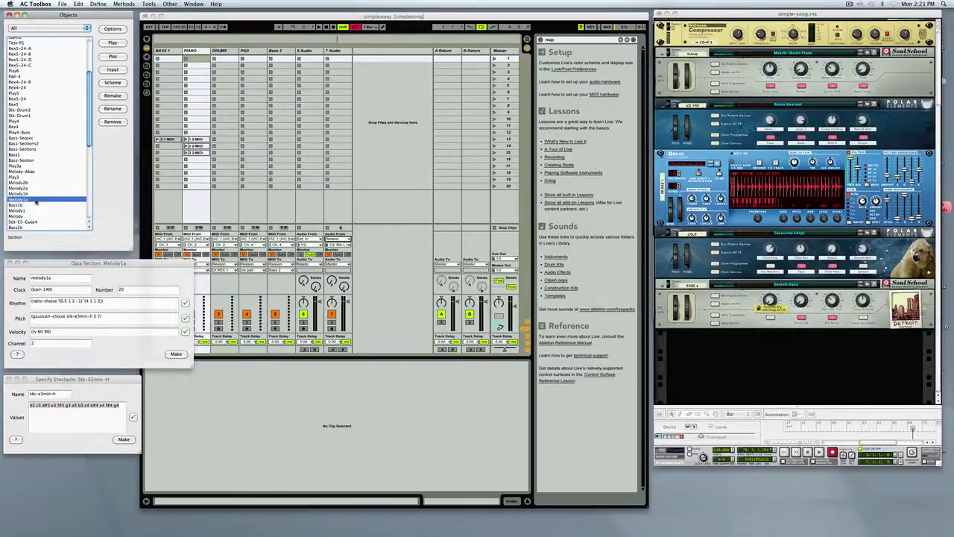
# Open the Melody1b data section, listen to it, and view its piano-roll plot.
pyautogui.click(28, 194)
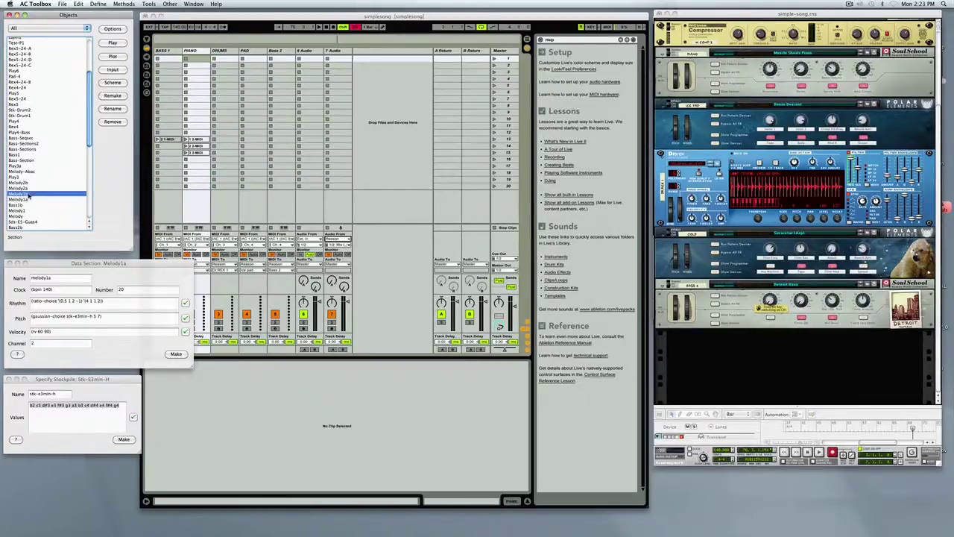
pyautogui.click(112, 70)
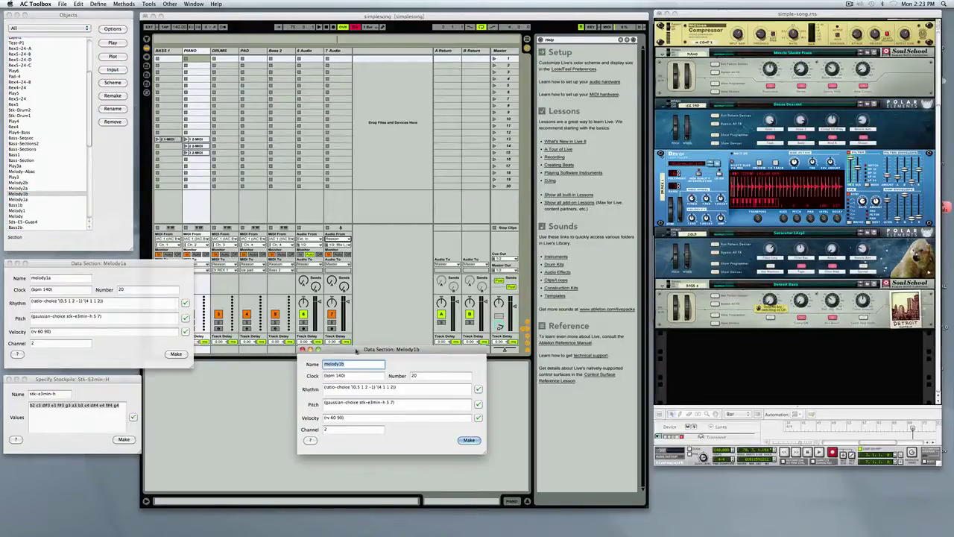
pyautogui.moveTo(357, 350); pyautogui.dragTo(70, 270)
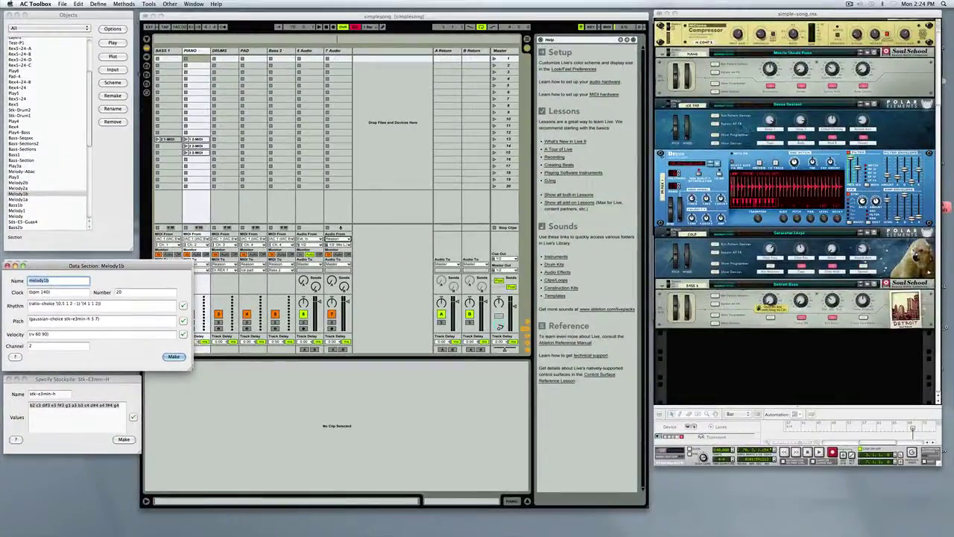
pyautogui.click(113, 43)
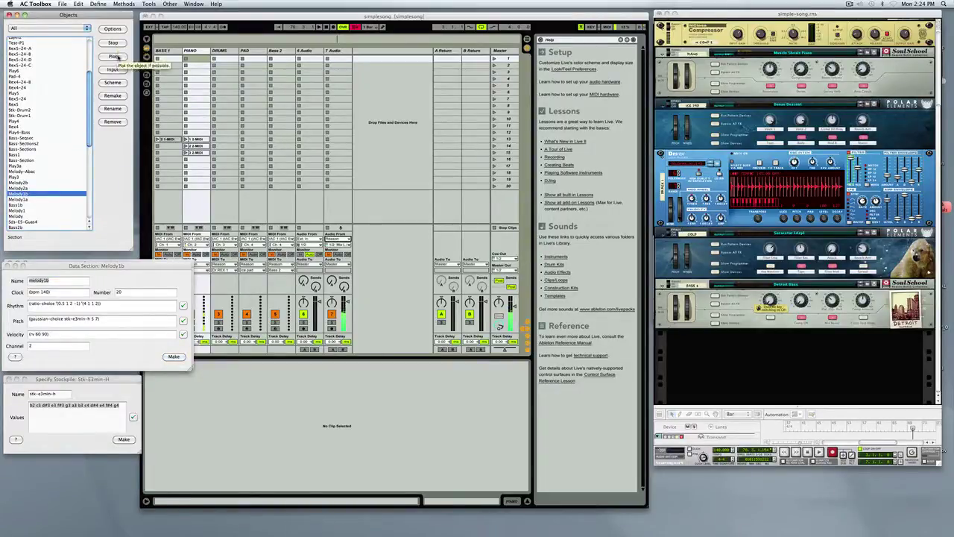
pyautogui.click(113, 57)
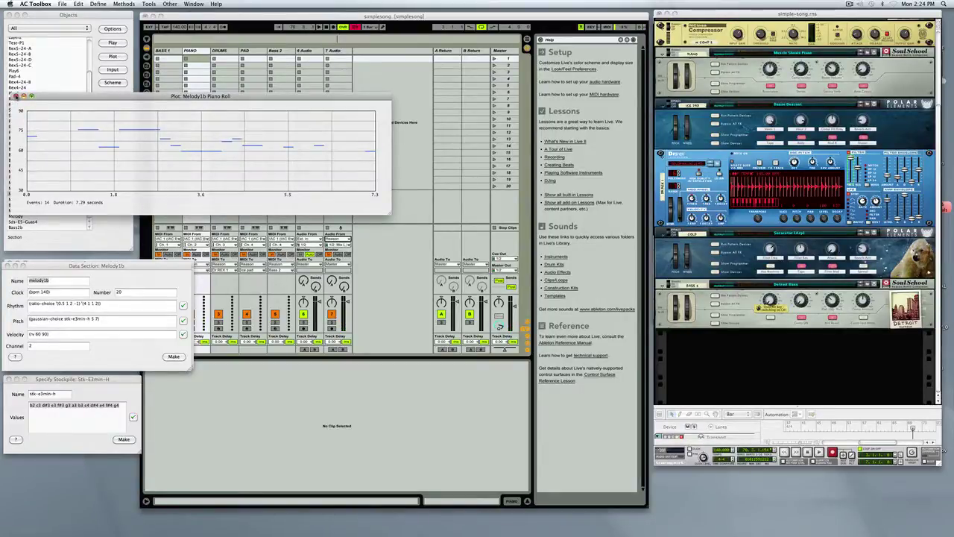
pyautogui.click(14, 96)
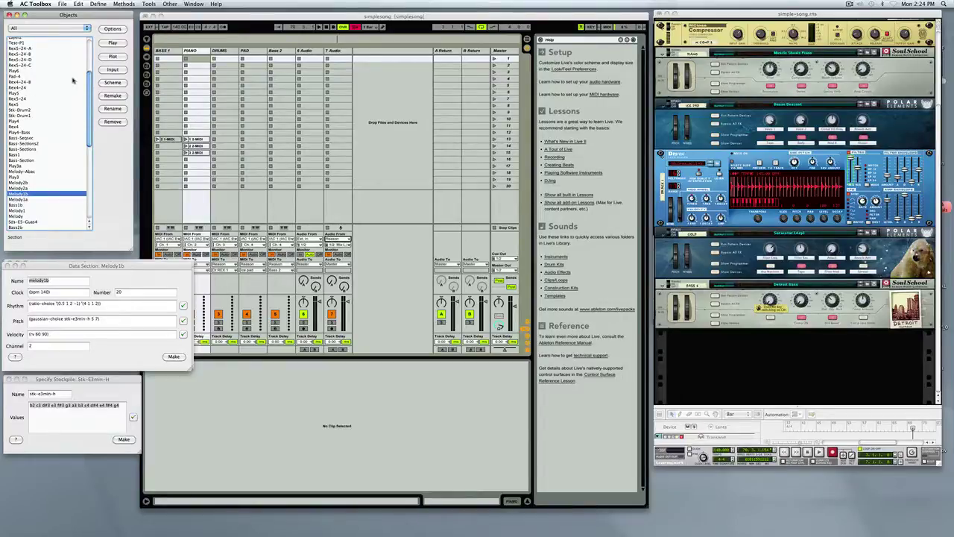
# Examine the Backwards definition of Melody2a with melody1a as its source object, and listen to Melody2b.
pyautogui.click(24, 188)
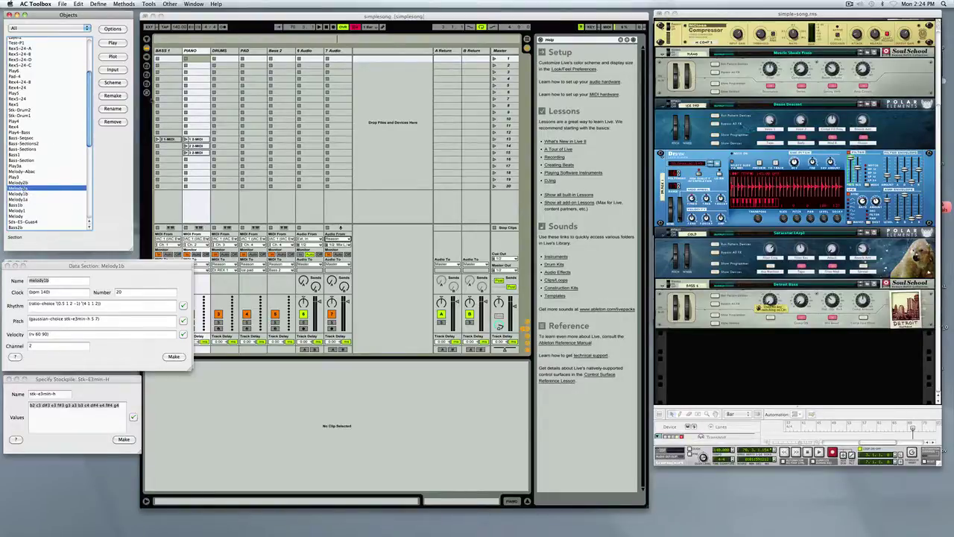
pyautogui.click(112, 69)
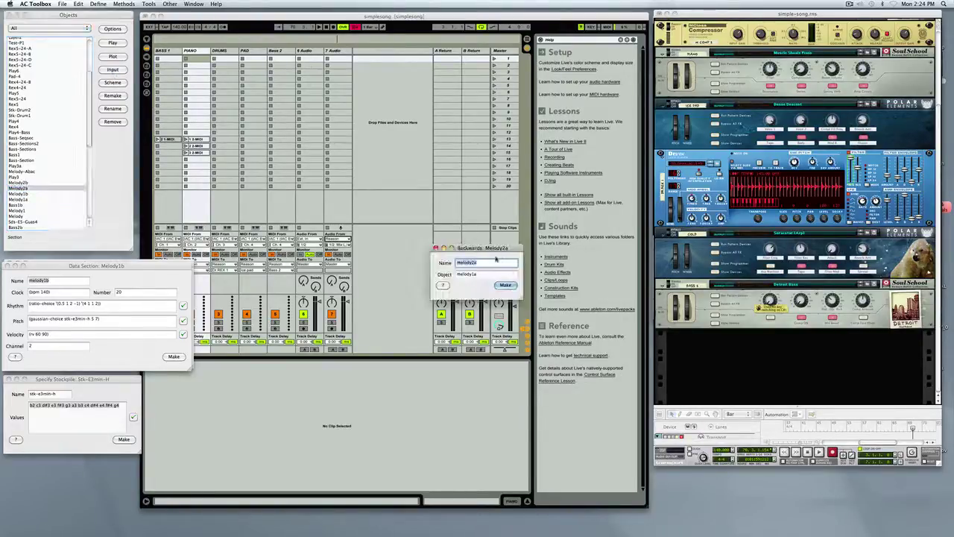
pyautogui.moveTo(496, 259); pyautogui.dragTo(190, 196)
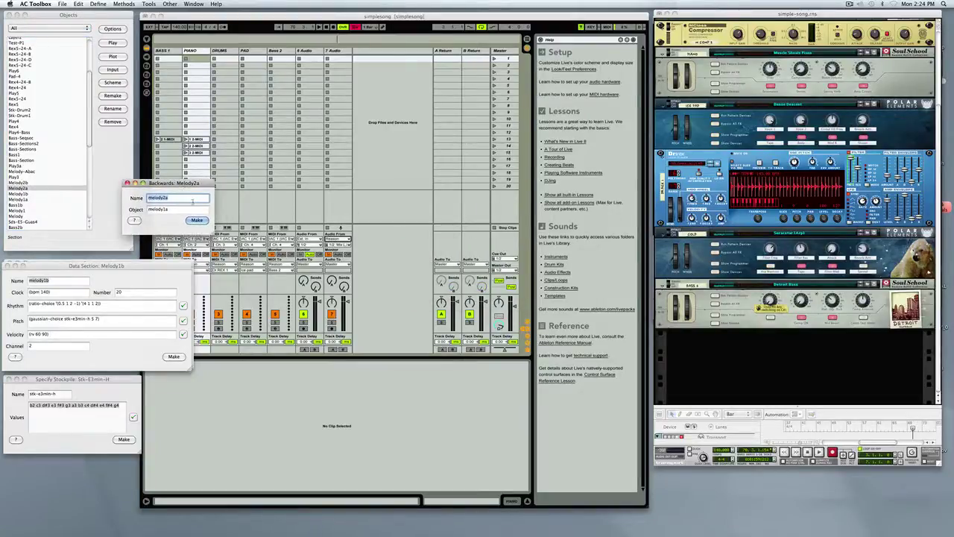
pyautogui.click(174, 198)
pyautogui.click(181, 210)
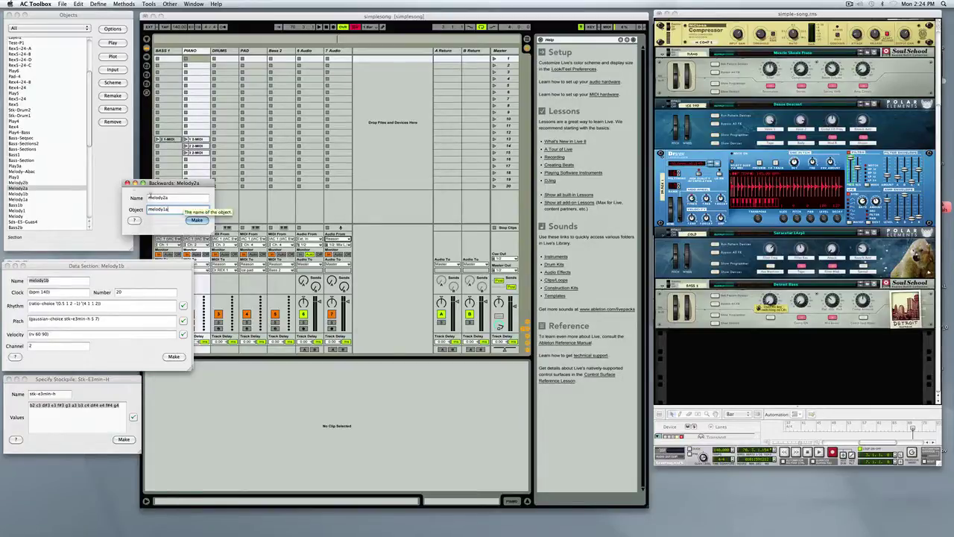
pyautogui.click(196, 220)
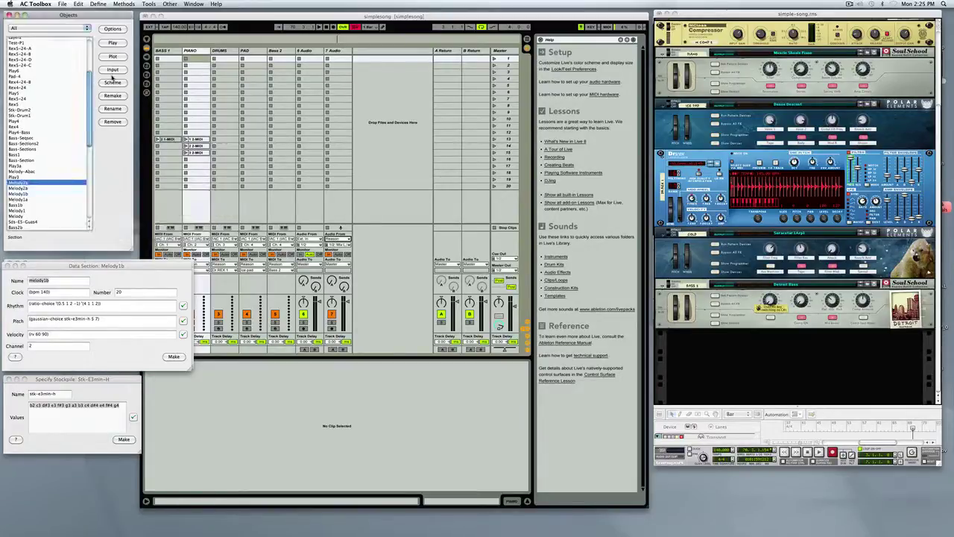
pyautogui.click(112, 43)
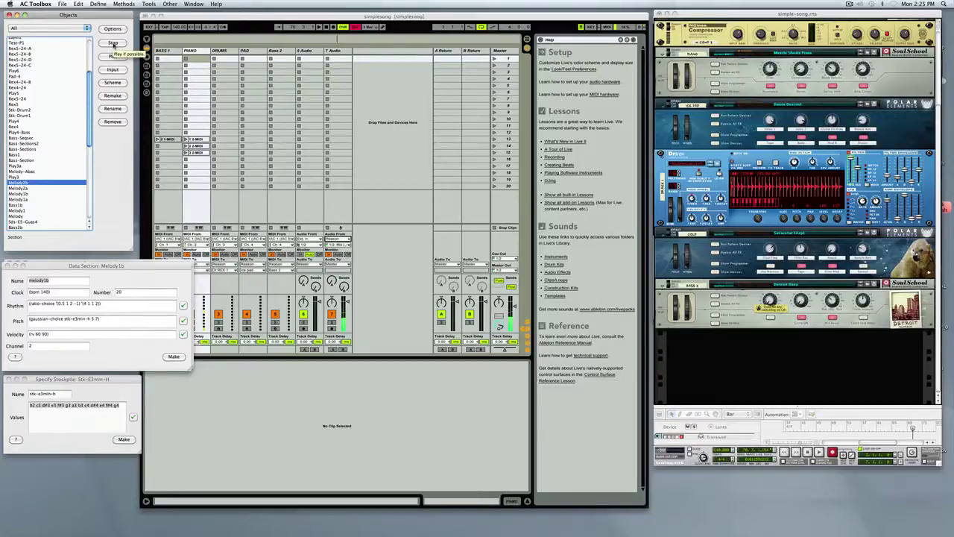
pyautogui.click(113, 43)
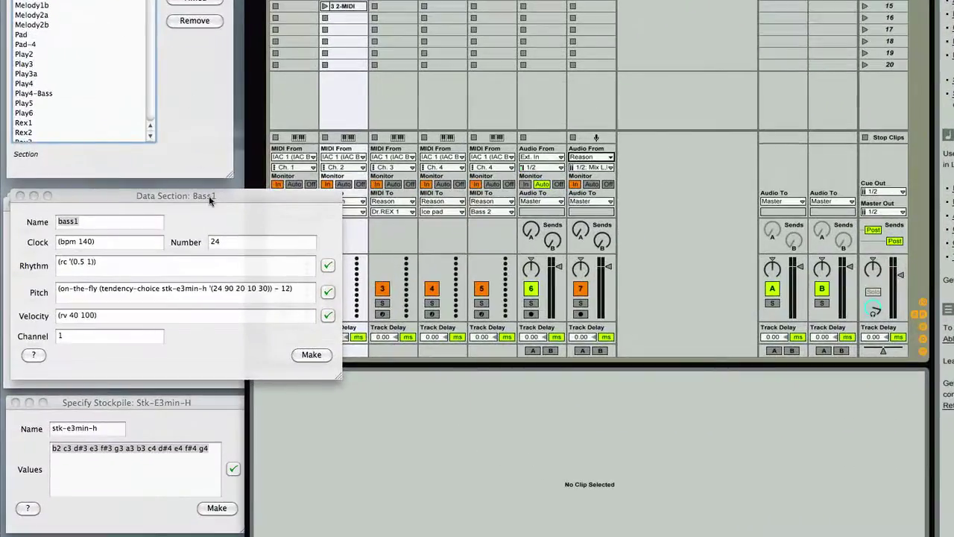
# Review the clock, the rc rhythm expression and the number of events in the Bass1 data section.
pyautogui.click(120, 262)
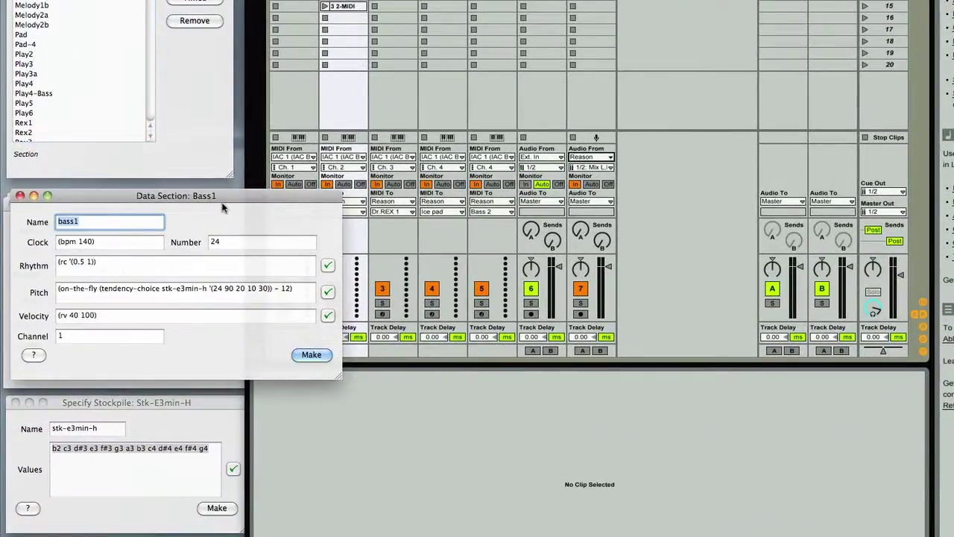
pyautogui.click(81, 241)
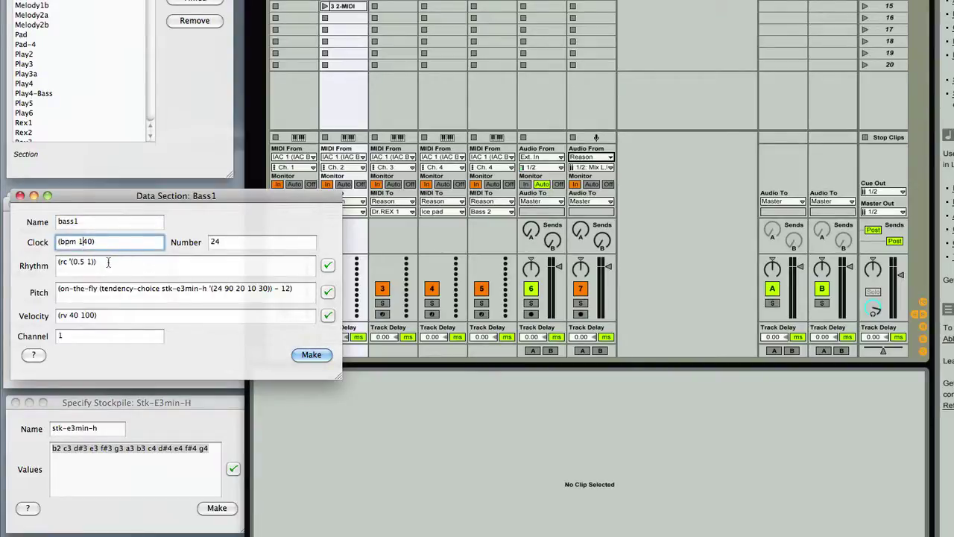
pyautogui.press('Tab')
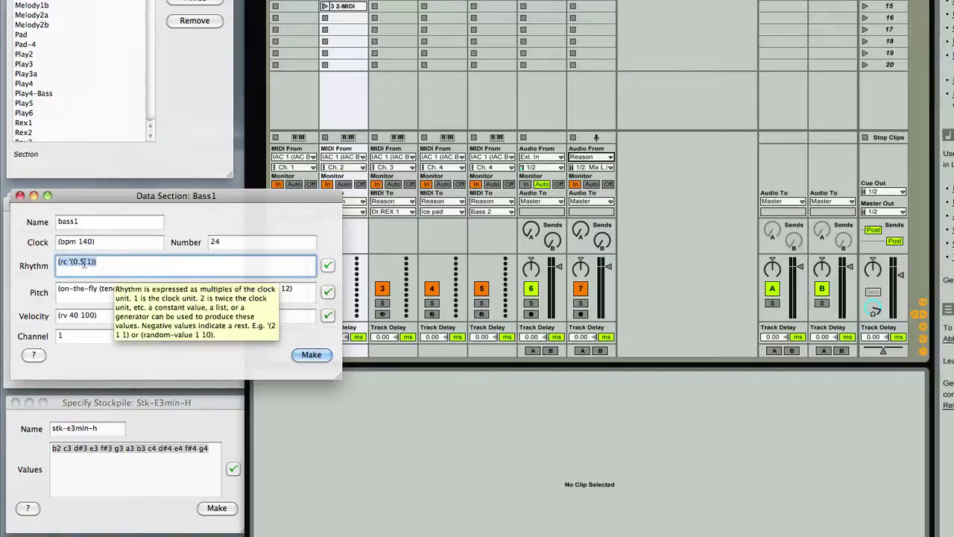
pyautogui.click(98, 241)
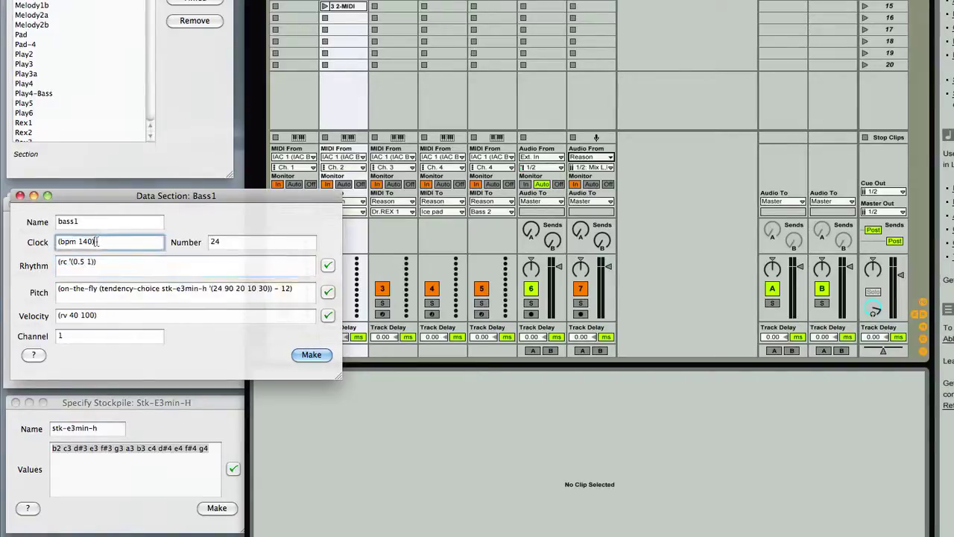
pyautogui.click(97, 262)
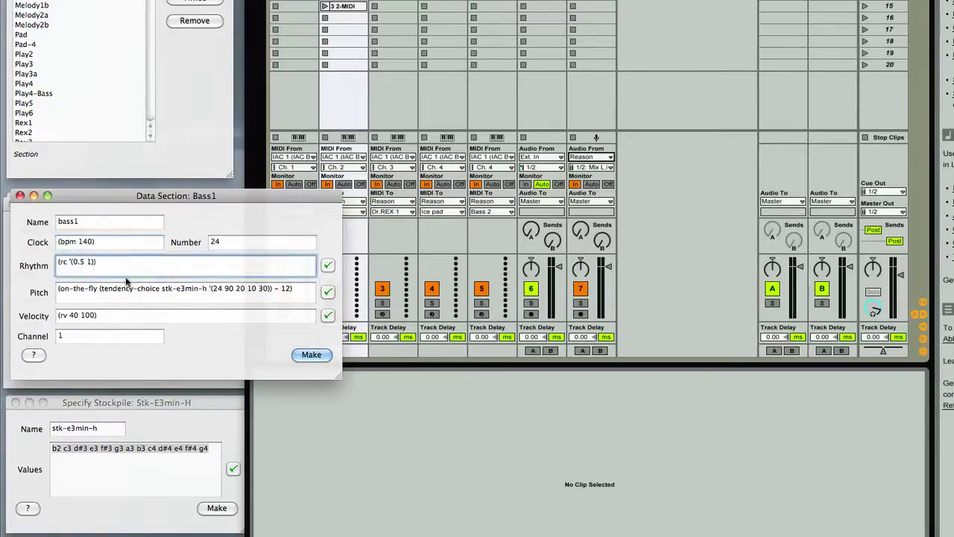
pyautogui.moveTo(227, 244); pyautogui.dragTo(170, 243)
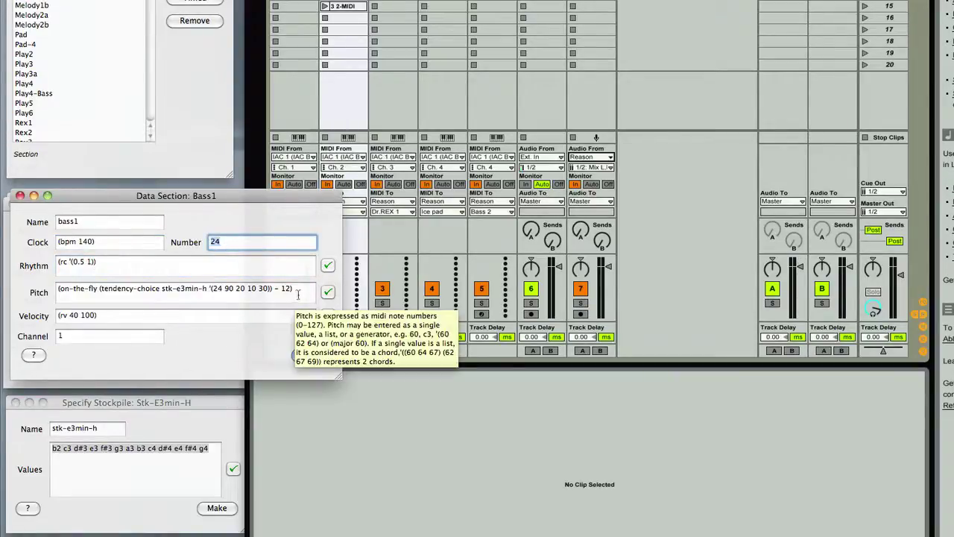
# Examine Bass1's on-the-fly pitch expression: the tendency-choice generator, the stockpile stk-e3min-h, the tendency values and the subtraction of 12.
pyautogui.moveTo(295, 292); pyautogui.dragTo(4, 292)
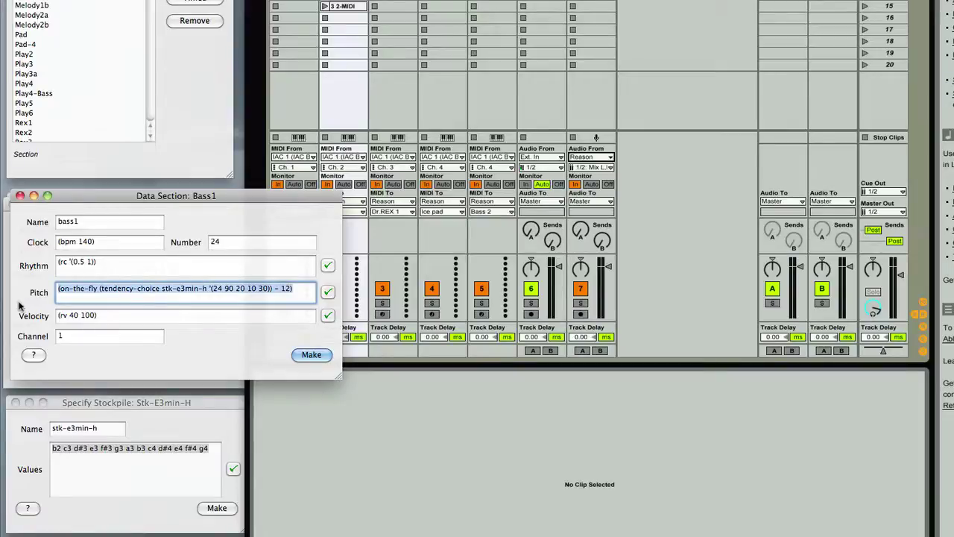
pyautogui.click(160, 289)
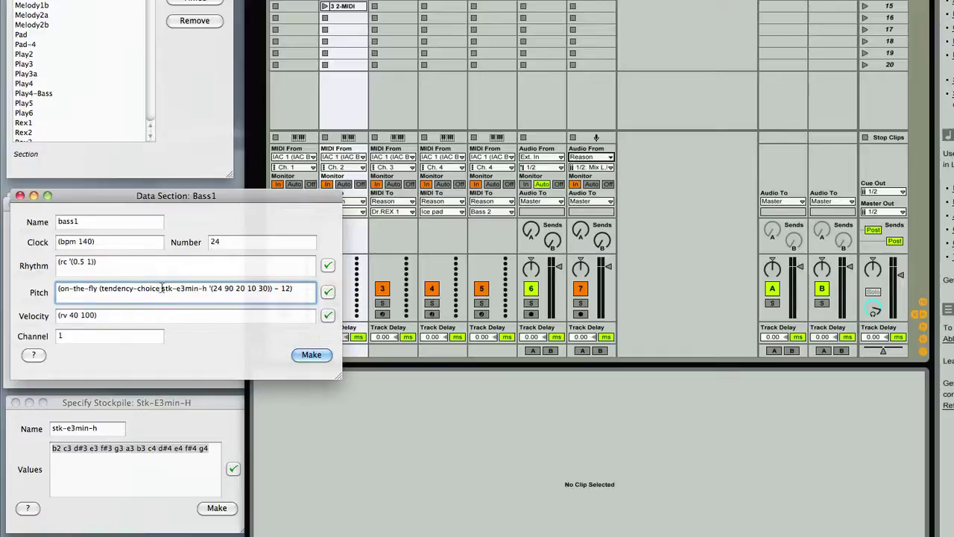
pyautogui.moveTo(160, 290); pyautogui.dragTo(206, 291)
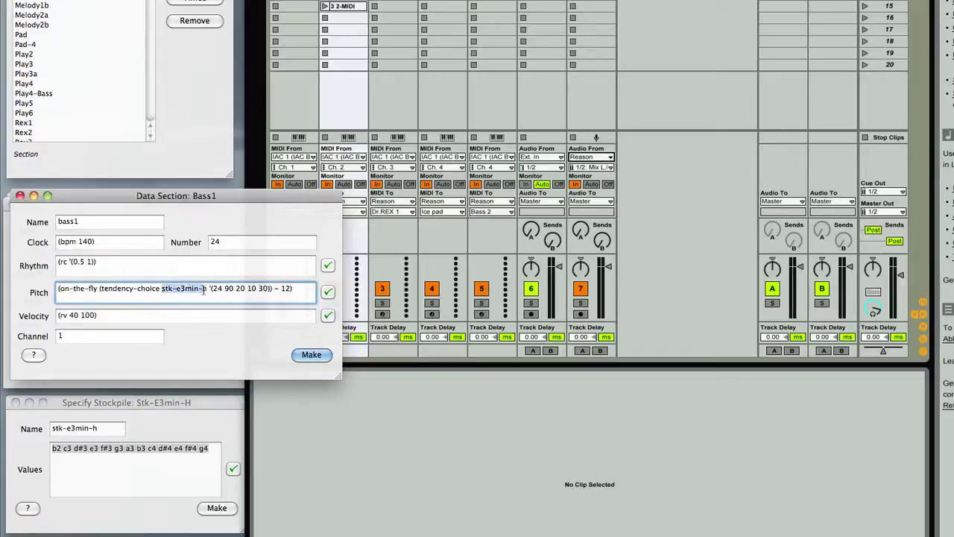
pyautogui.click(134, 288)
pyautogui.moveTo(159, 290); pyautogui.dragTo(100, 290)
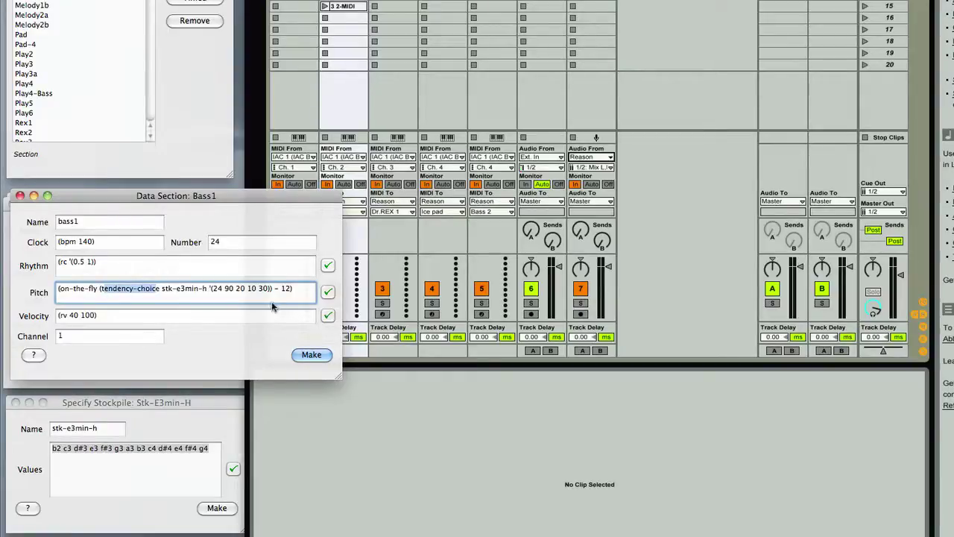
pyautogui.moveTo(268, 290); pyautogui.dragTo(211, 289)
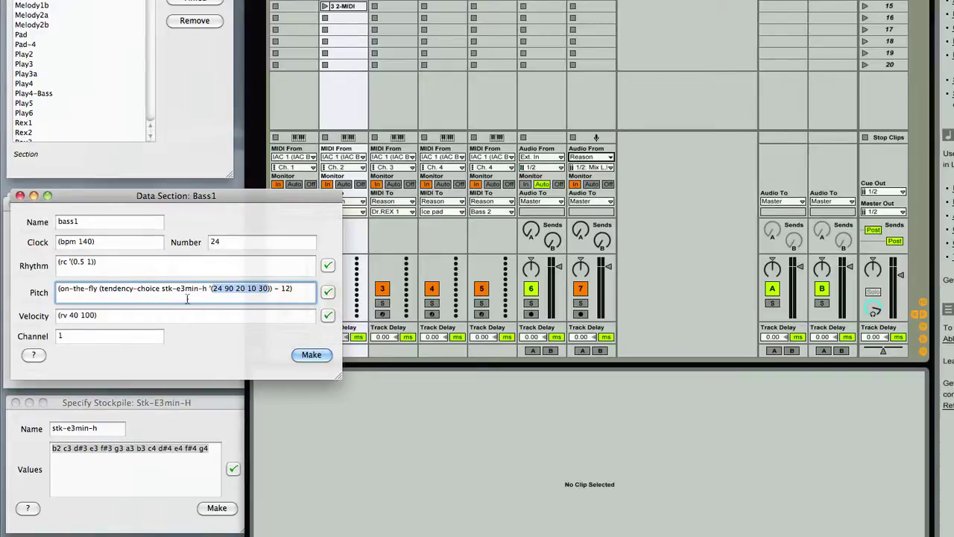
pyautogui.click(79, 291)
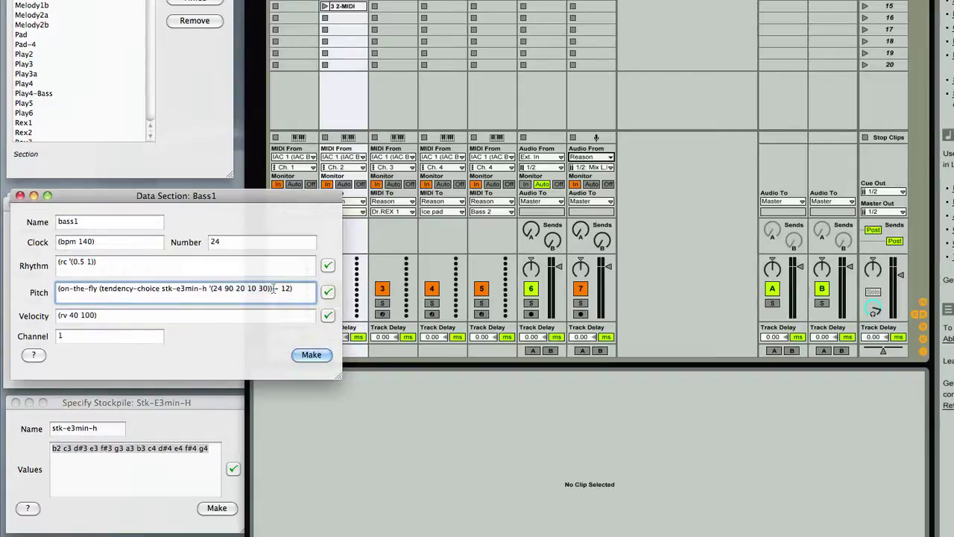
pyautogui.moveTo(273, 289); pyautogui.dragTo(291, 290)
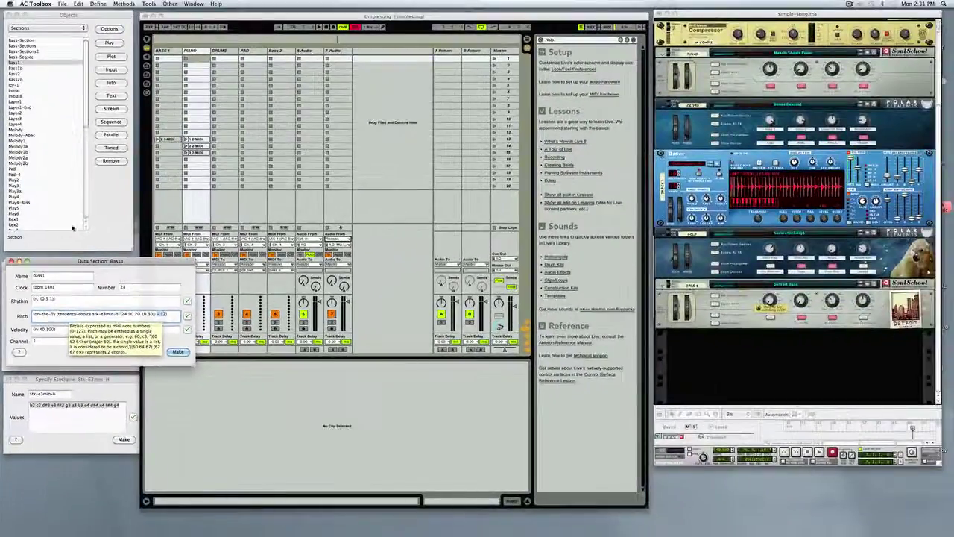
# View the piano-roll plot of Bass1 and listen to the section.
pyautogui.click(111, 56)
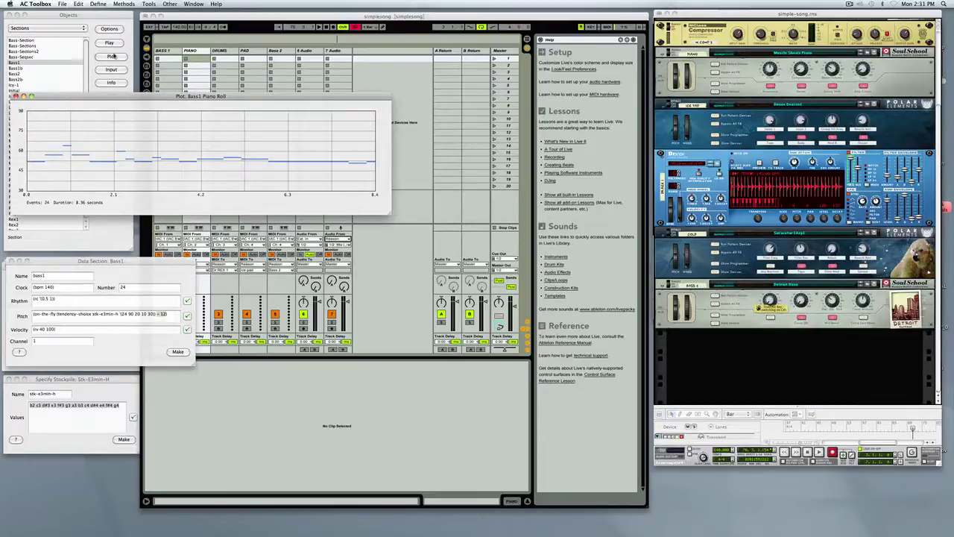
pyautogui.click(111, 42)
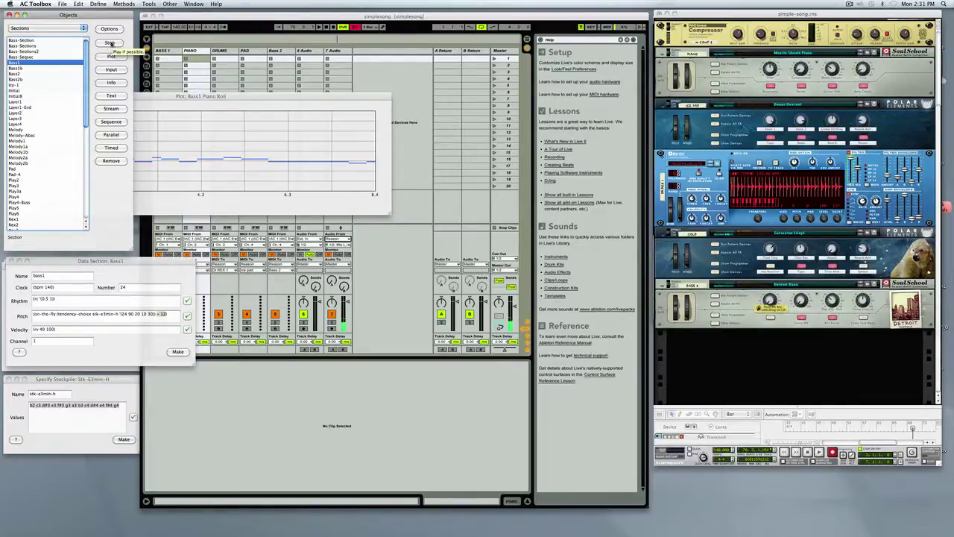
pyautogui.click(110, 43)
# Open the Bass1b data section to review its settings and view its piano-roll plot.
pyautogui.click(24, 68)
pyautogui.click(110, 69)
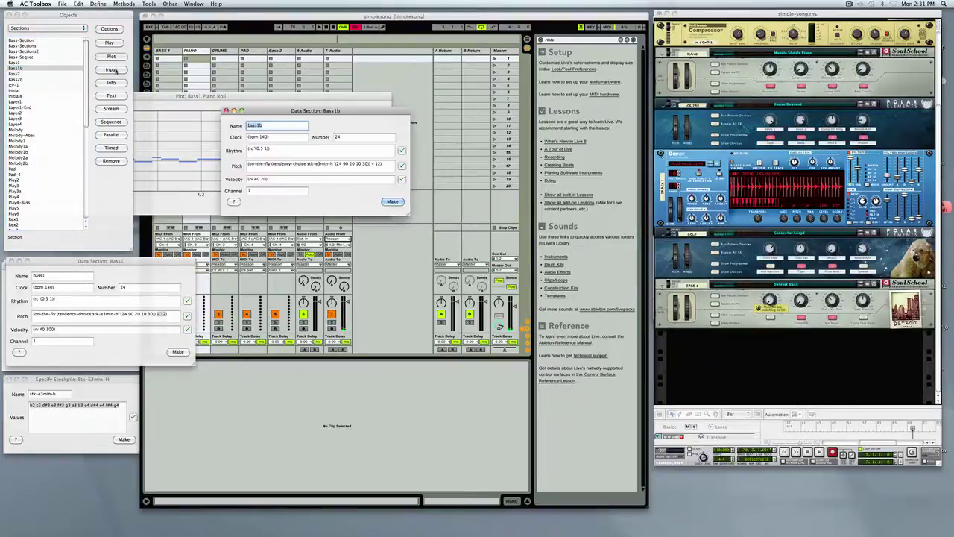
pyautogui.moveTo(267, 112); pyautogui.dragTo(74, 124)
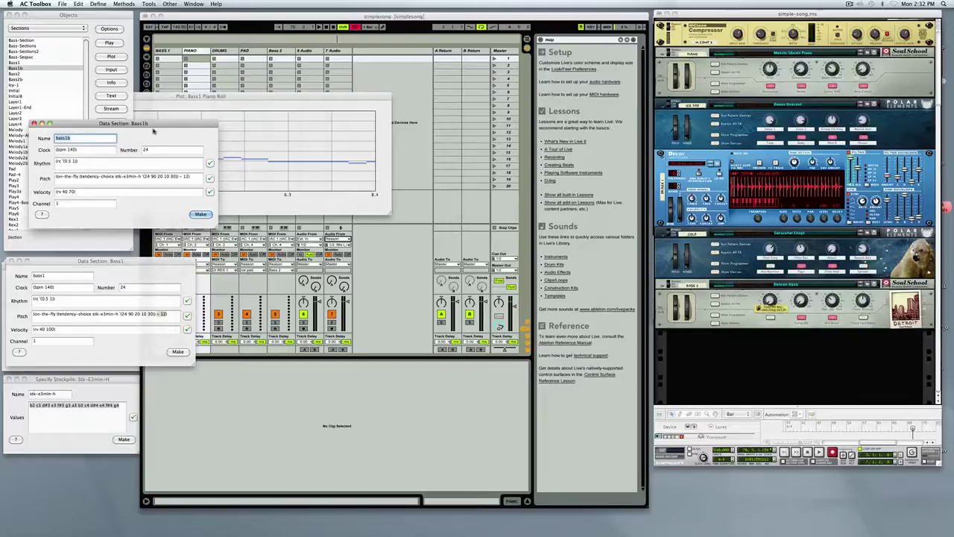
pyautogui.click(111, 57)
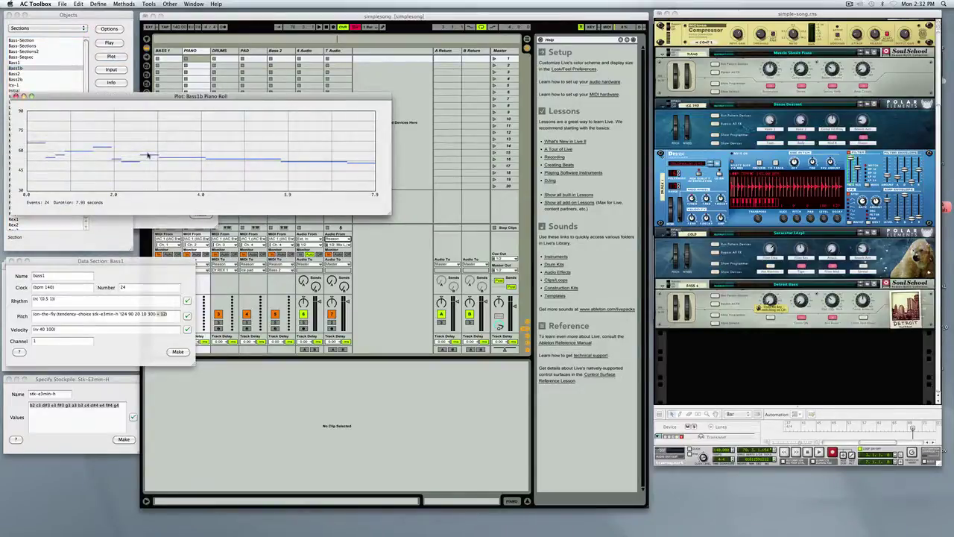
# Open the Bass2 data section and examine the tendency values in its pitch expression.
pyautogui.doubleClick(21, 74)
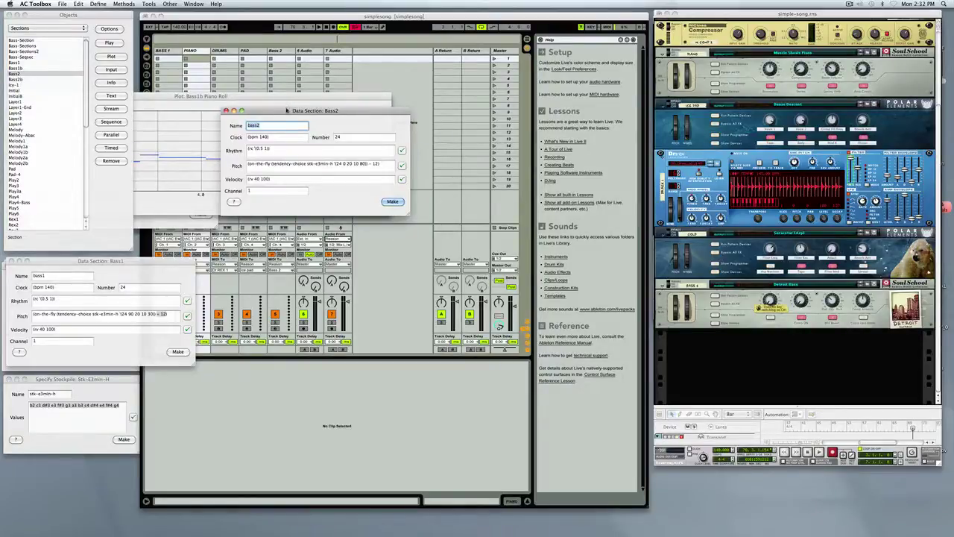
pyautogui.moveTo(286, 110); pyautogui.dragTo(94, 136)
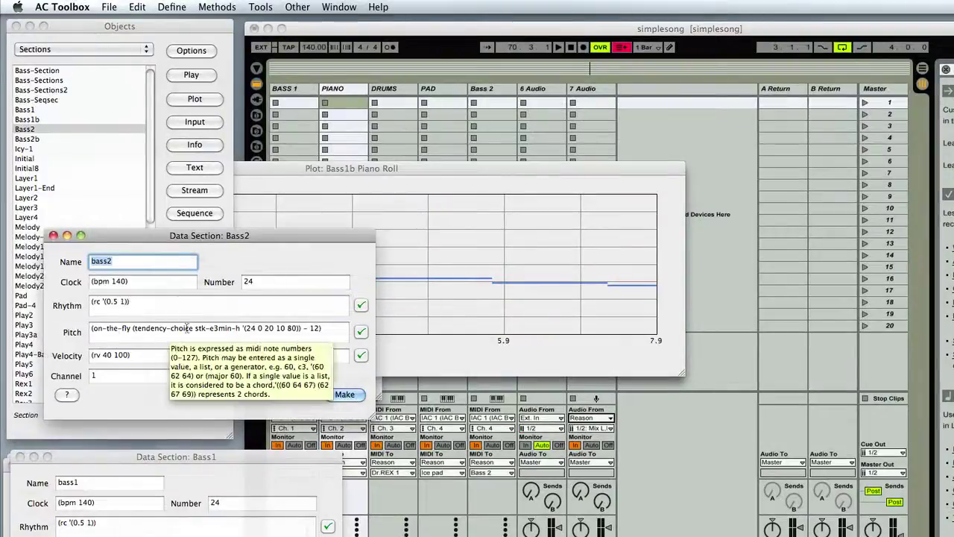
pyautogui.doubleClick(244, 328)
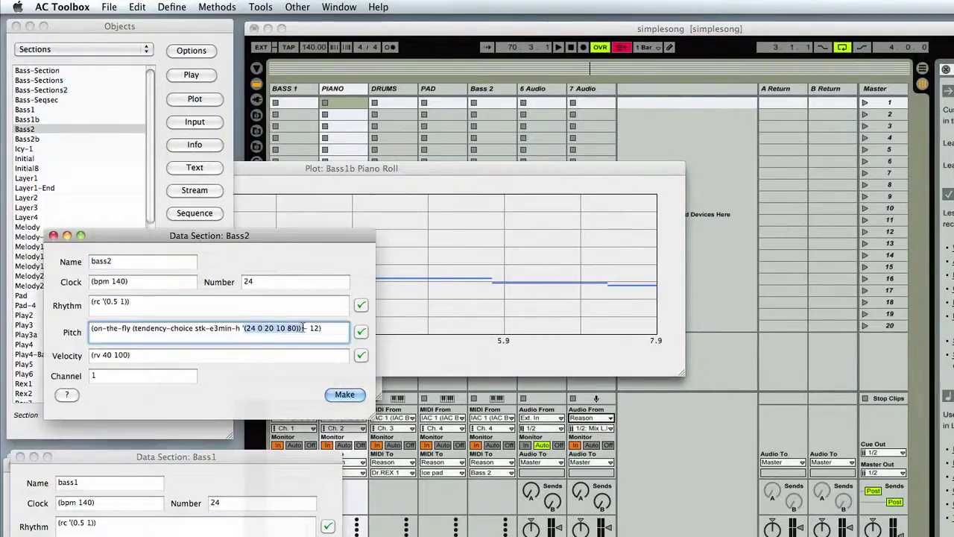
# View the piano-roll plot of Bass2 and listen to the section.
pyautogui.click(197, 102)
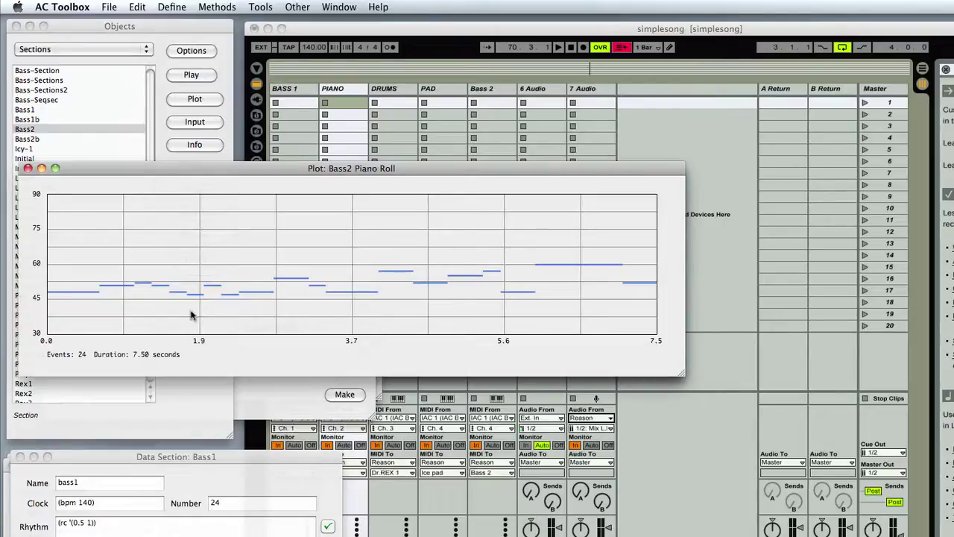
pyautogui.click(191, 76)
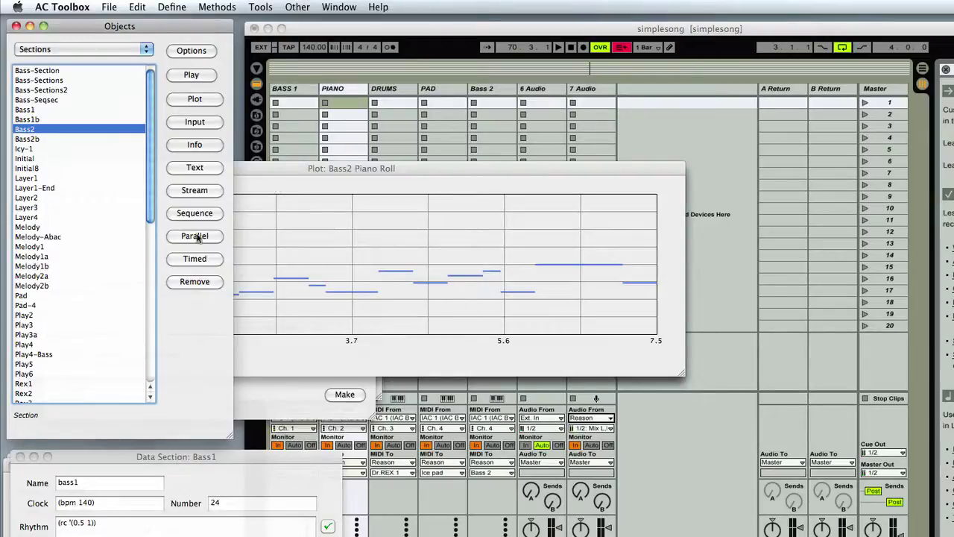
pyautogui.click(32, 140)
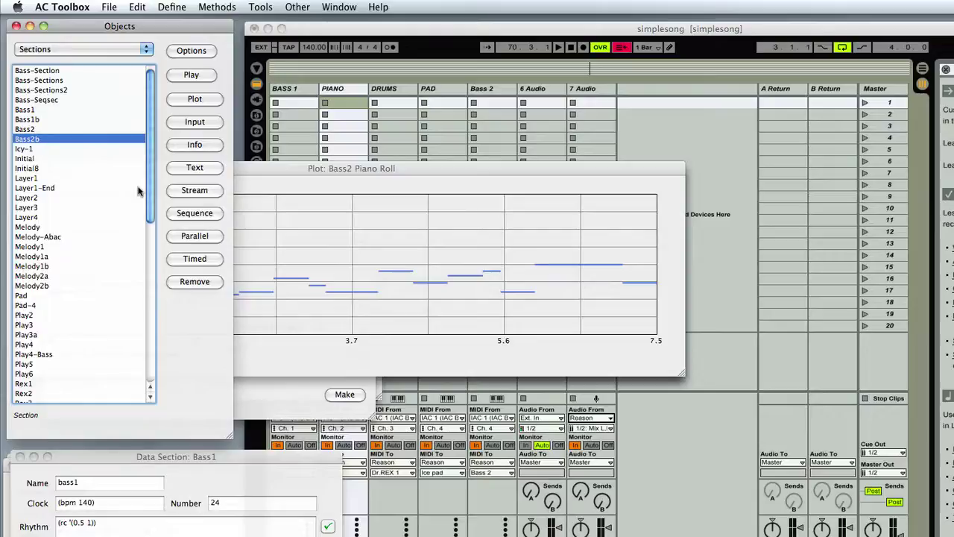
# Open the Pad data section and examine its stk-e3min-h pitch source, ratio-choice rhythm values and clock.
pyautogui.click(34, 296)
pyautogui.click(196, 122)
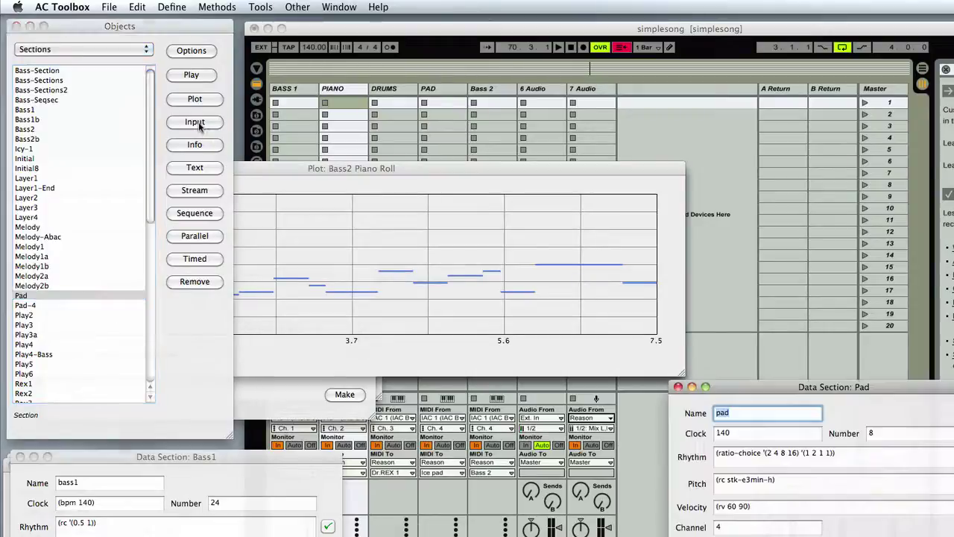
pyautogui.moveTo(821, 387); pyautogui.dragTo(325, 249)
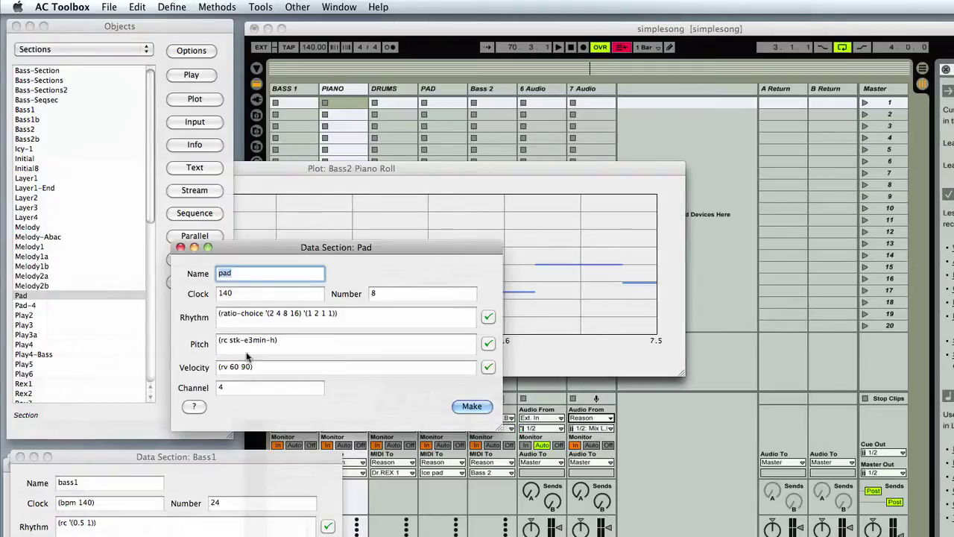
pyautogui.moveTo(229, 342); pyautogui.dragTo(276, 341)
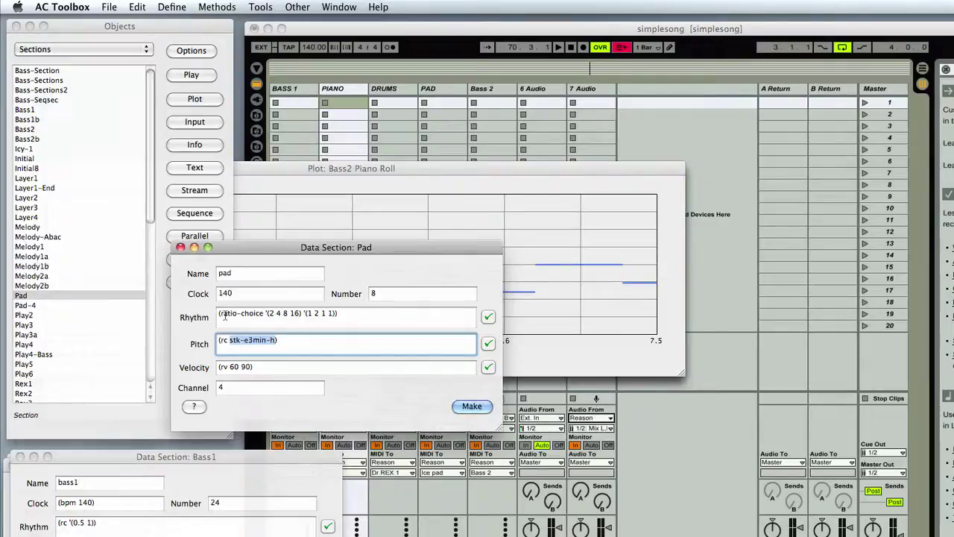
pyautogui.moveTo(277, 314)
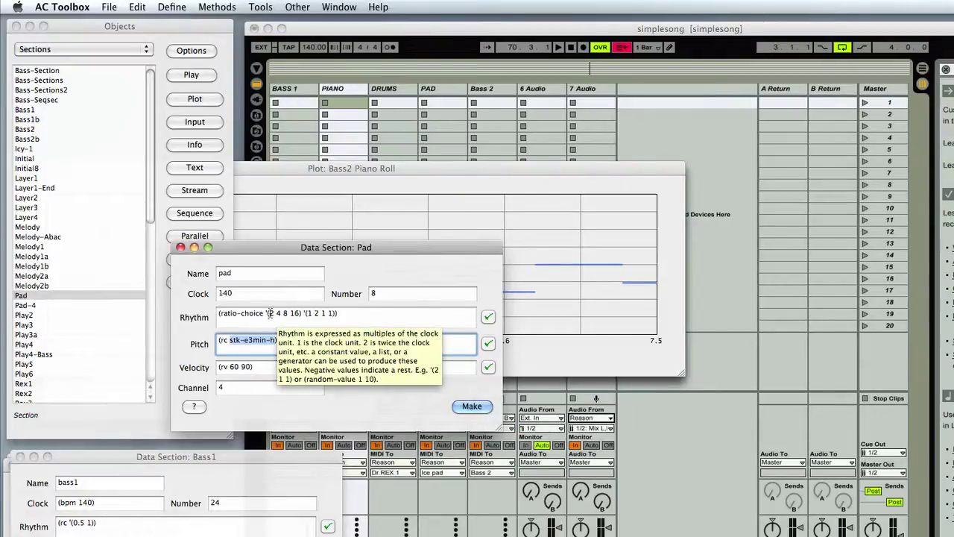
pyautogui.moveTo(269, 313); pyautogui.dragTo(302, 313)
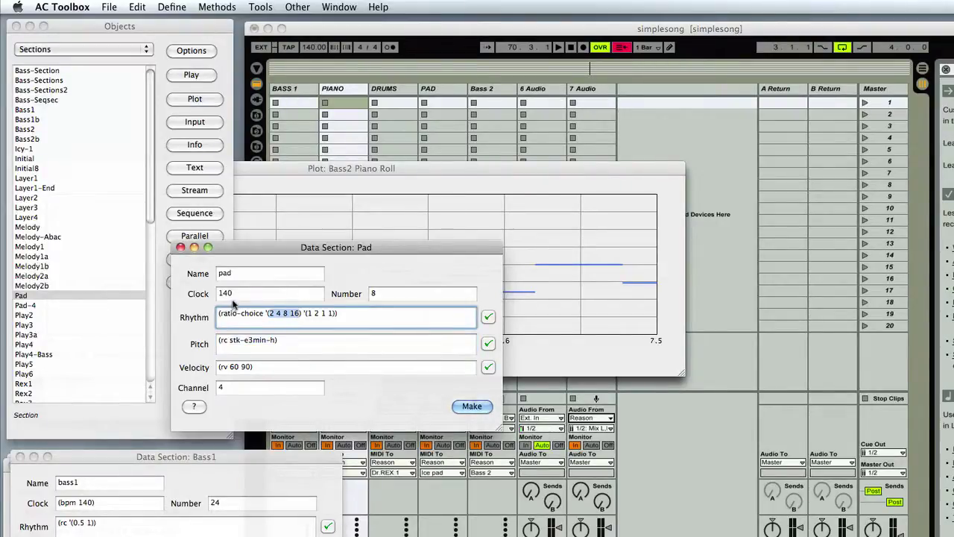
pyautogui.doubleClick(226, 293)
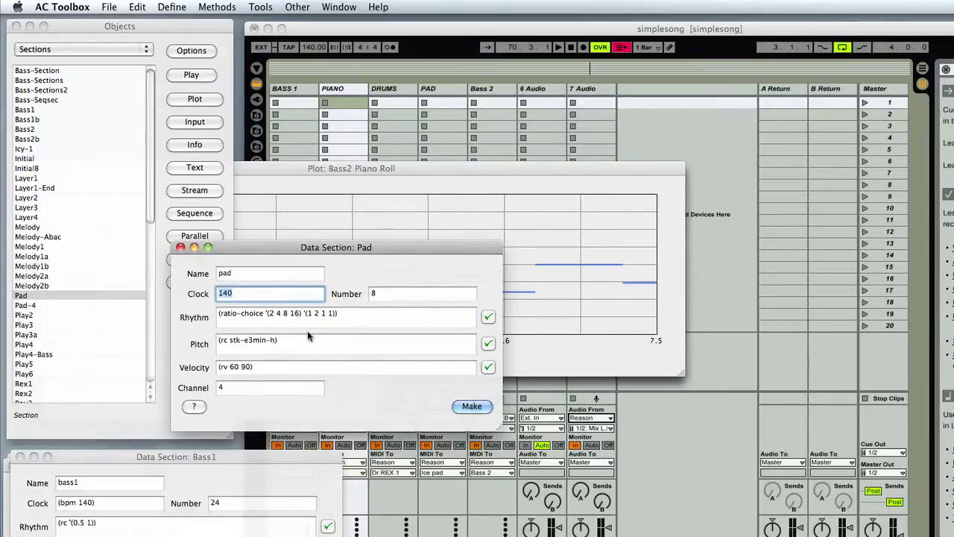
pyautogui.click(233, 293)
# Listen to the Pad section and stop its playback.
pyautogui.click(191, 76)
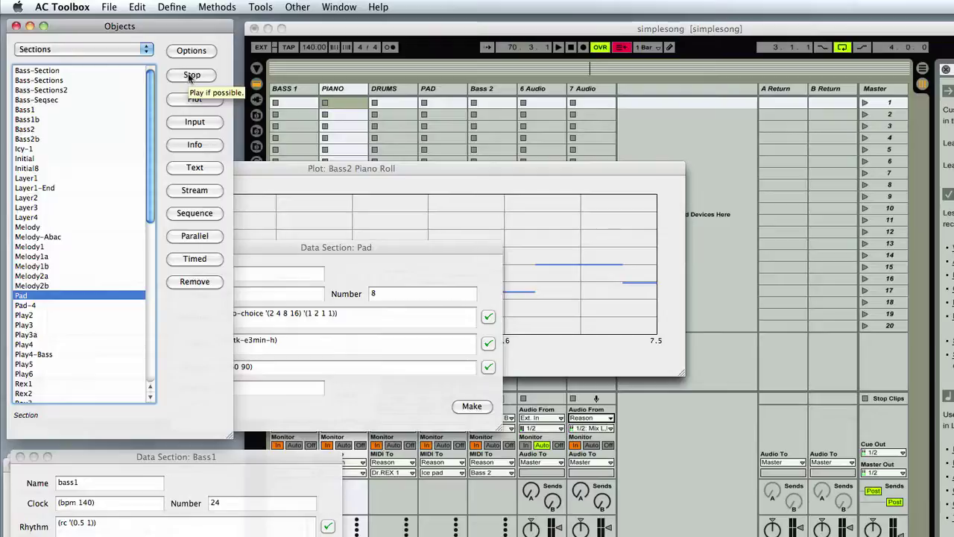
pyautogui.click(191, 76)
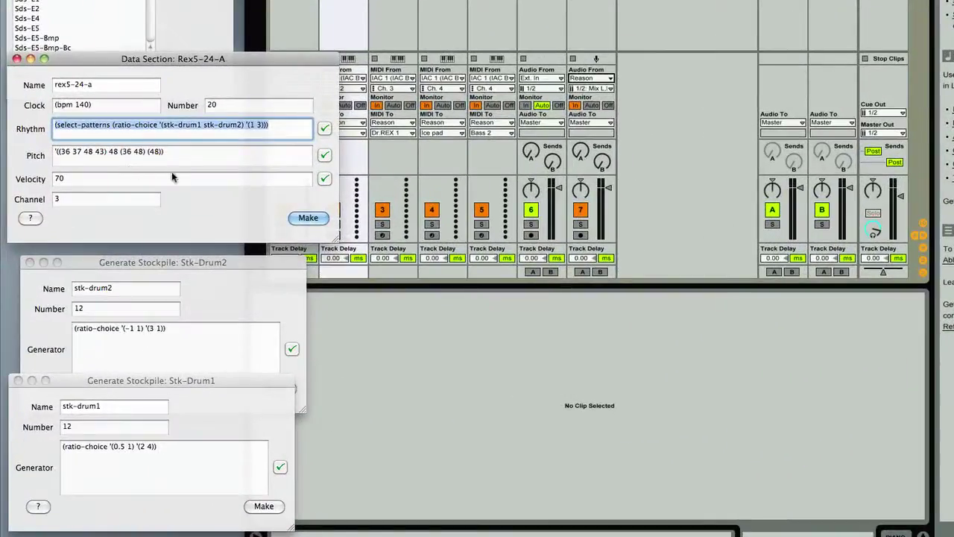
# Examine the chords and single notes in Rex5-24-A's pitch list, and check its number of events.
pyautogui.moveTo(167, 153); pyautogui.dragTo(3, 155)
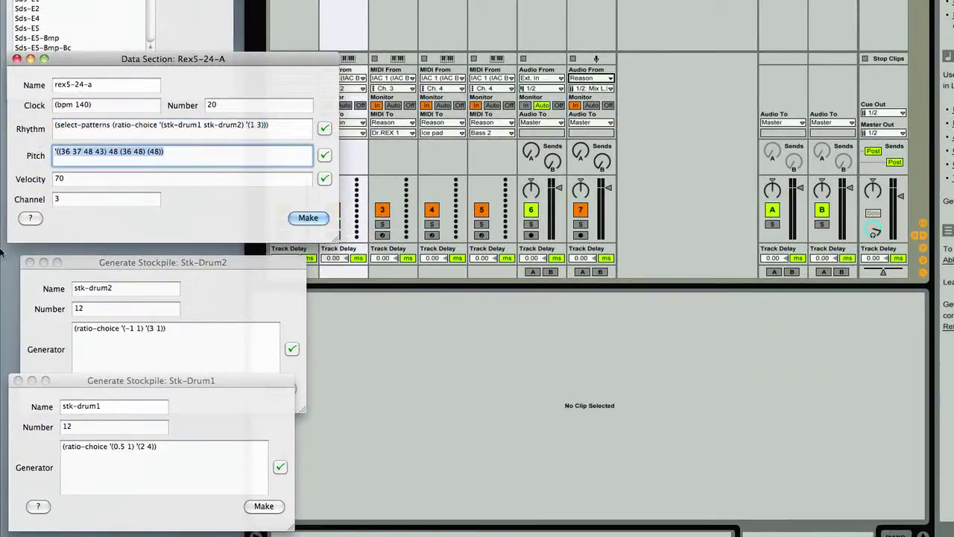
pyautogui.click(97, 154)
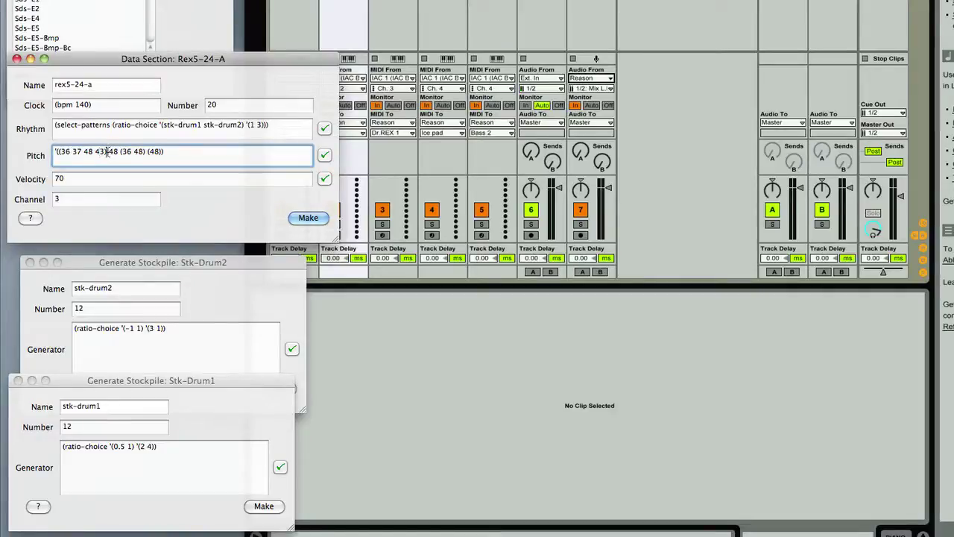
pyautogui.moveTo(109, 153); pyautogui.dragTo(66, 155)
pyautogui.click(98, 153)
pyautogui.moveTo(106, 153); pyautogui.dragTo(58, 154)
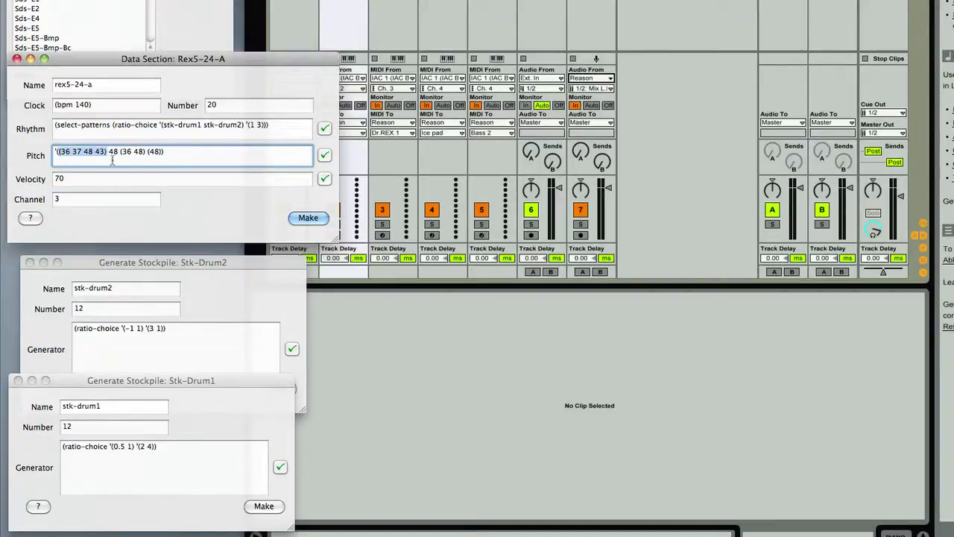
pyautogui.click(95, 152)
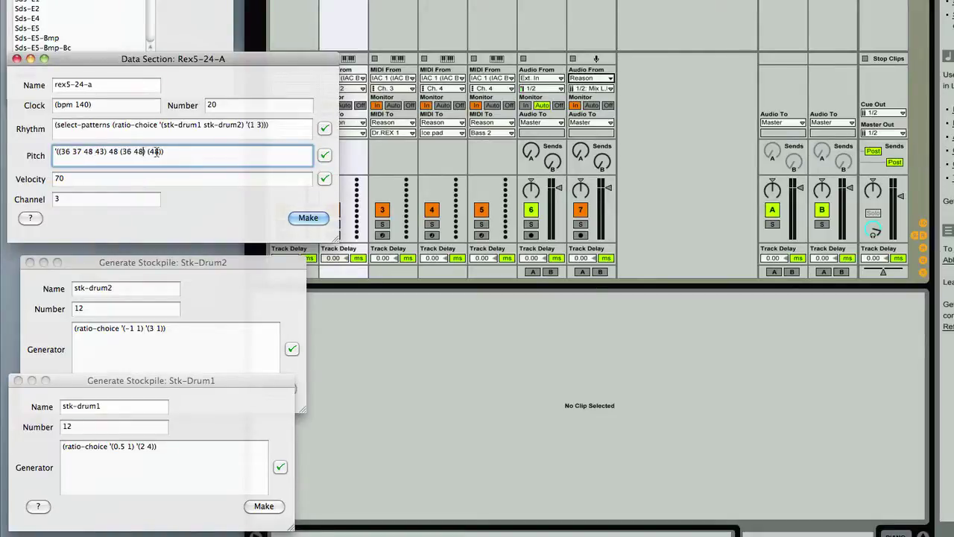
pyautogui.click(156, 152)
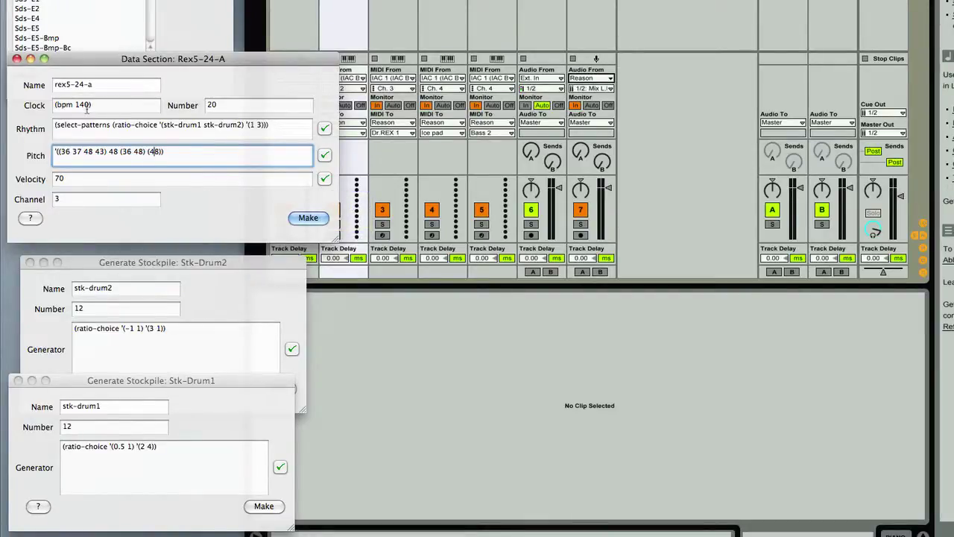
pyautogui.click(235, 108)
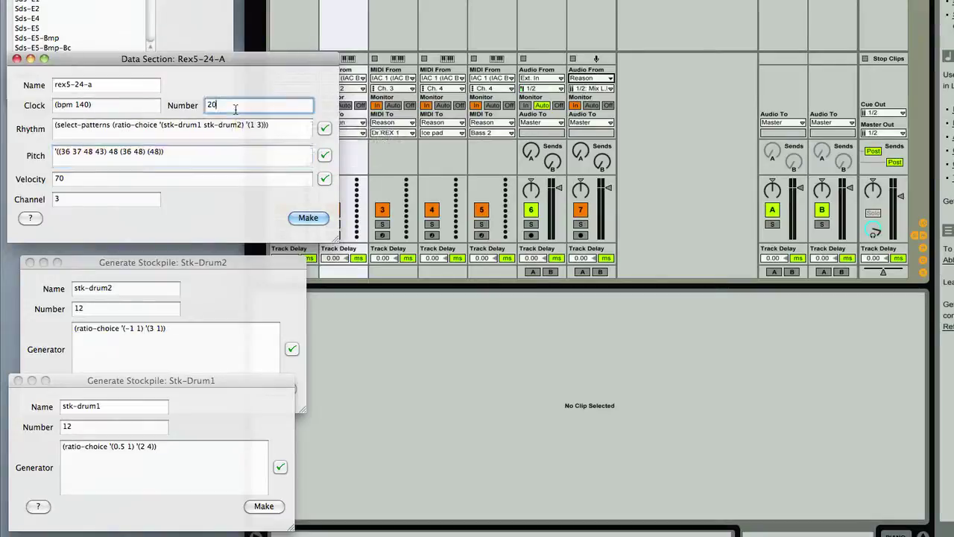
# Compare Rex5-24-A's rhythm expression with the ratio-choice generators of the stockpiles stk-drum2 and stk-drum1.
pyautogui.press('Tab')
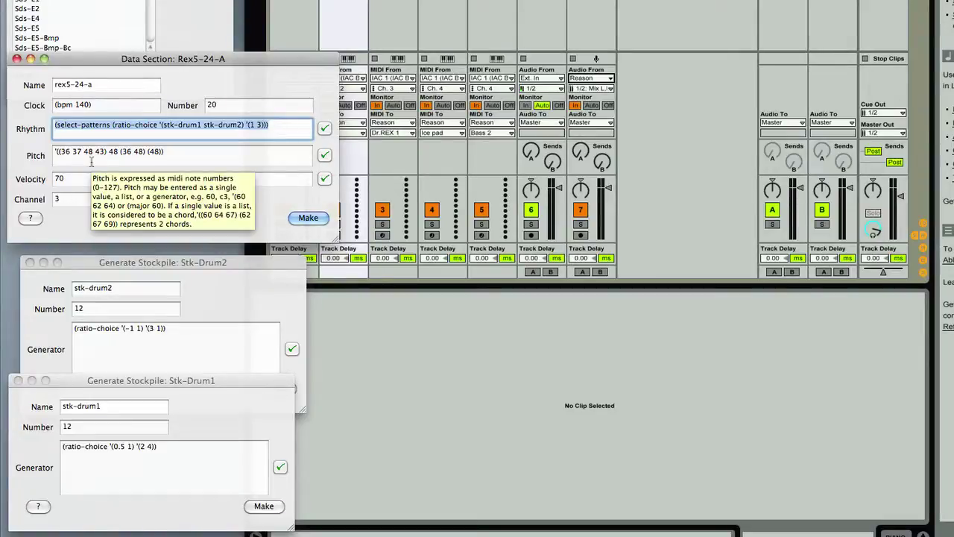
pyautogui.click(166, 352)
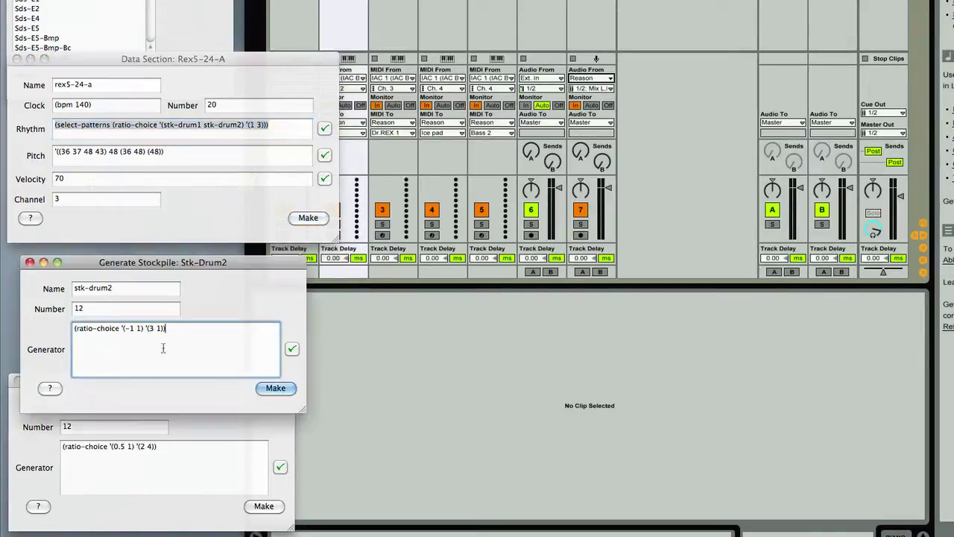
pyautogui.moveTo(190, 328); pyautogui.dragTo(45, 338)
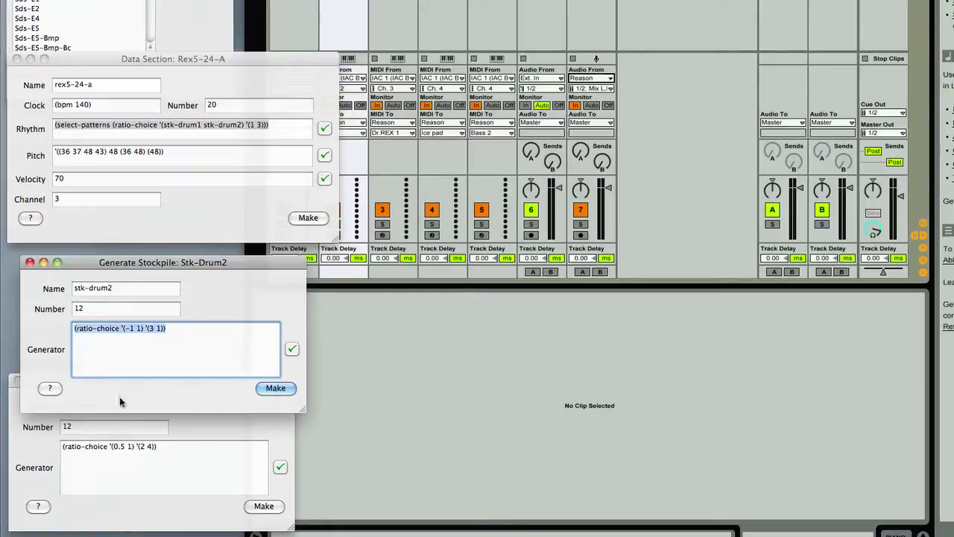
pyautogui.click(145, 334)
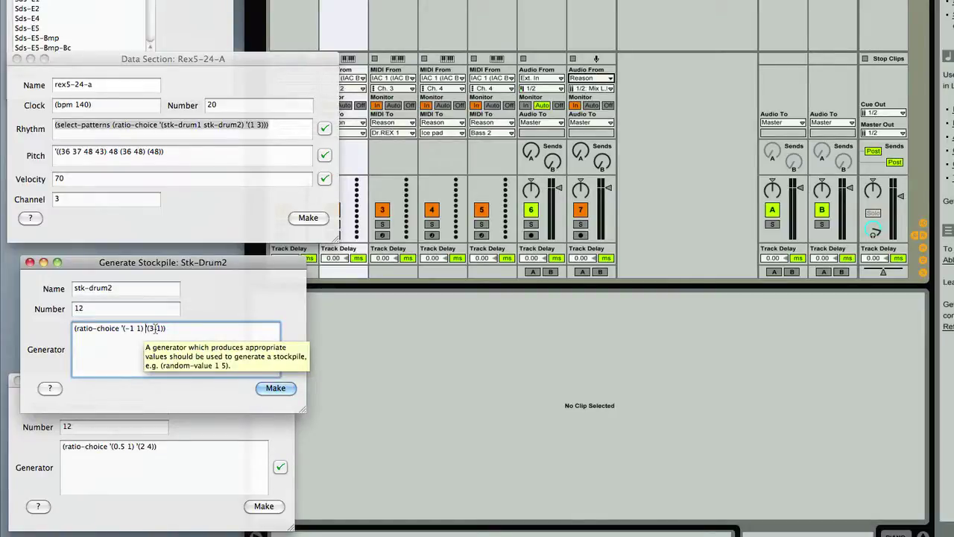
pyautogui.click(151, 433)
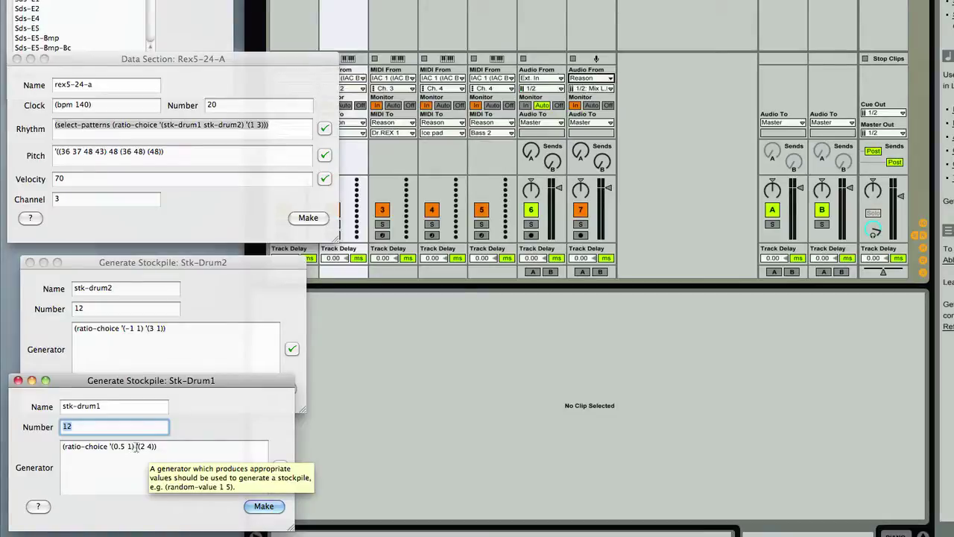
# Examine how Rex5-24-A's select-patterns rhythm uses ratio-choice to weight stk-drum1 and stk-drum2.
pyautogui.click(148, 128)
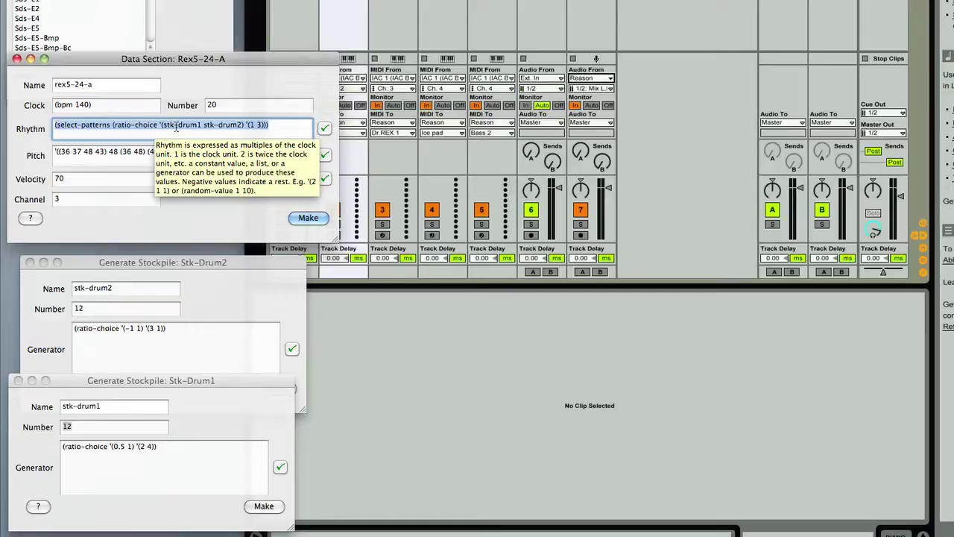
pyautogui.click(173, 125)
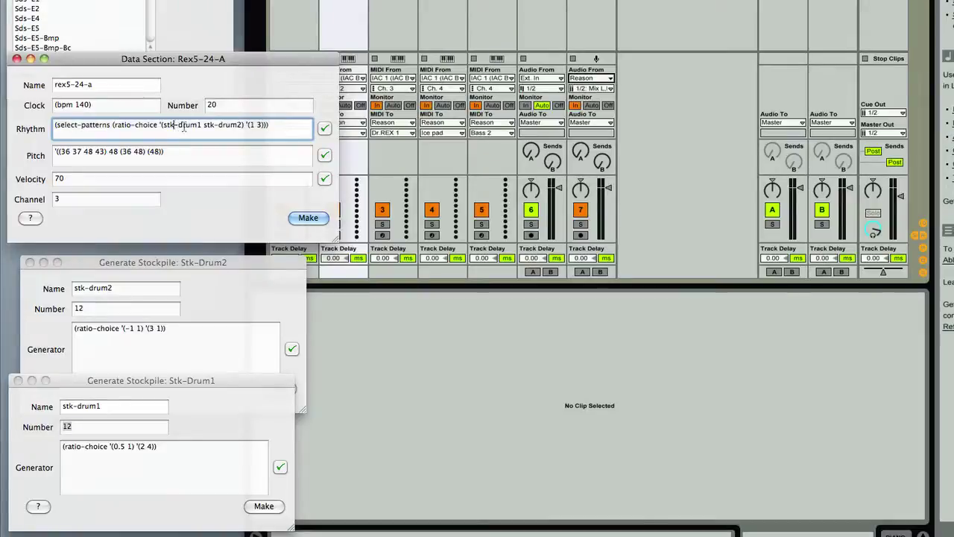
pyautogui.doubleClick(260, 126)
pyautogui.moveTo(243, 124); pyautogui.dragTo(203, 125)
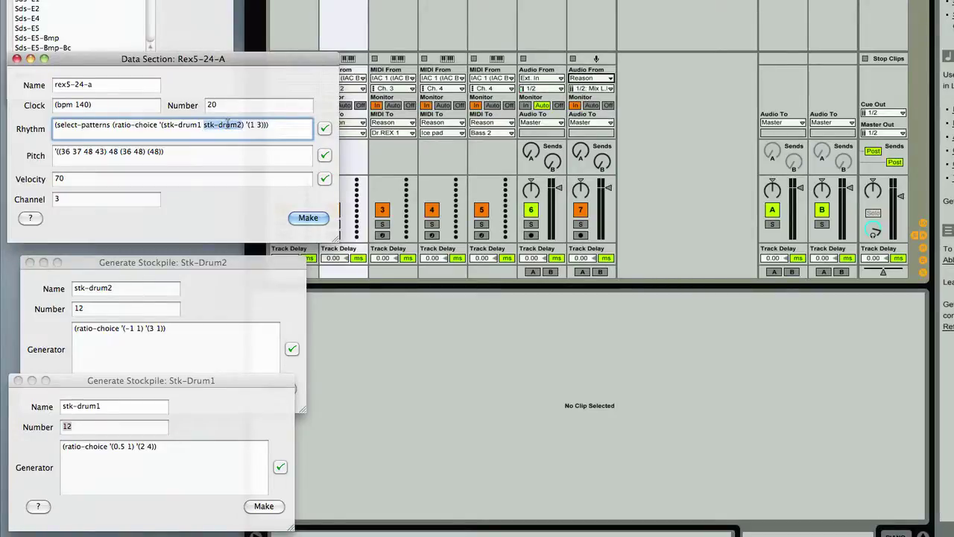
pyautogui.moveTo(201, 125); pyautogui.dragTo(165, 125)
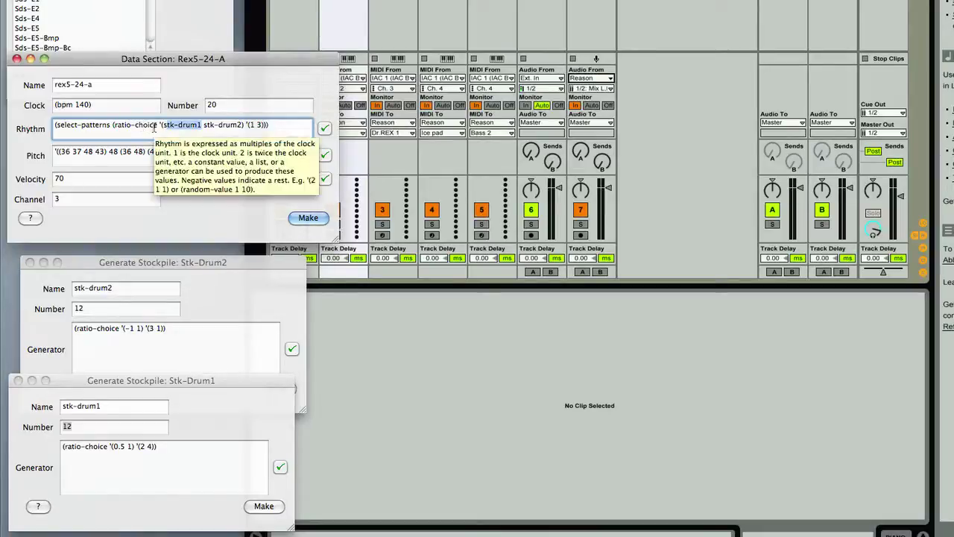
pyautogui.click(152, 125)
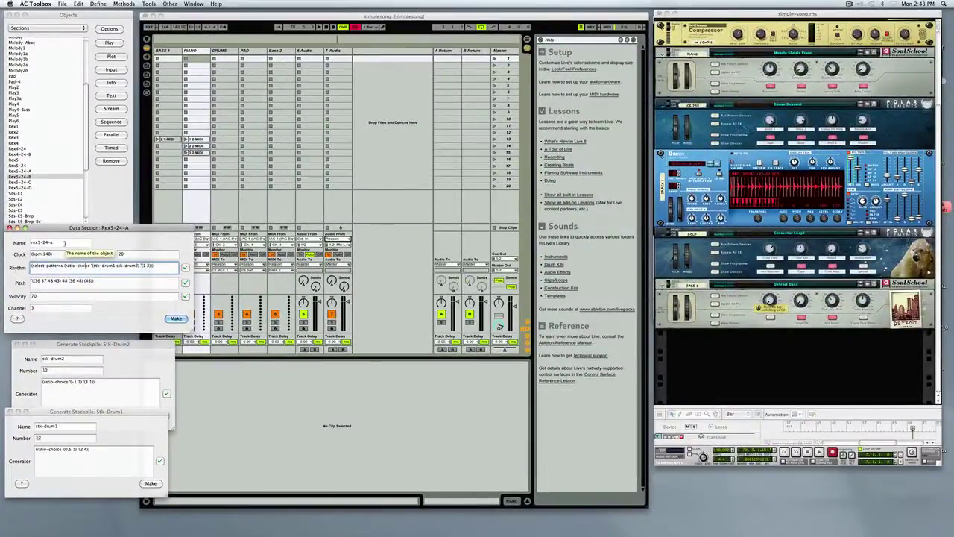
# Listen to the Rex5-24-B section and view its piano-roll plot.
pyautogui.click(108, 44)
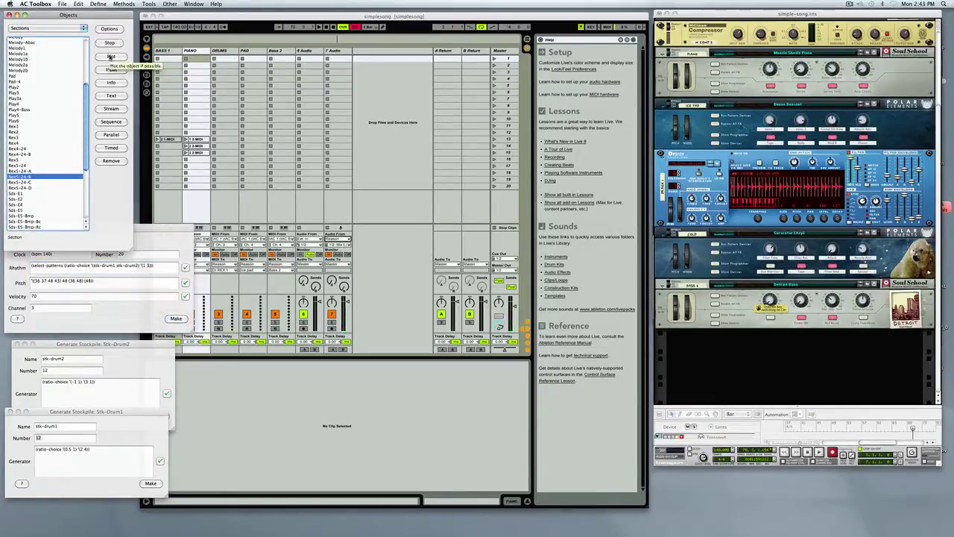
pyautogui.click(111, 57)
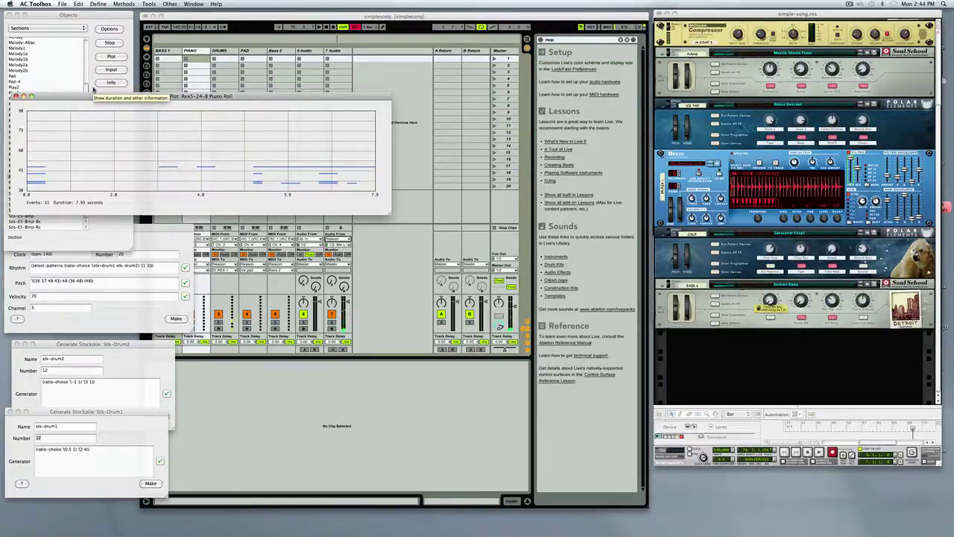
pyautogui.click(61, 75)
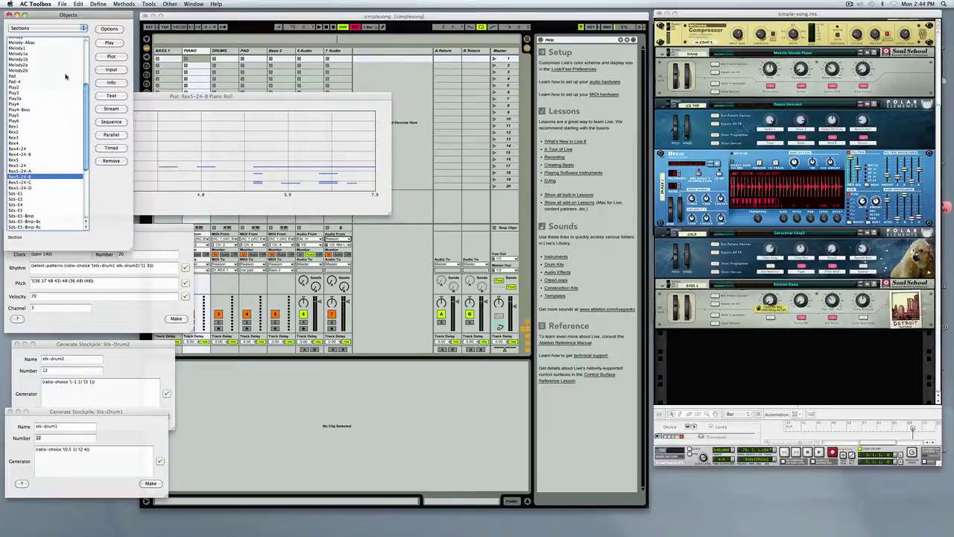
# View the piano-roll plot of Rex5-24-C, play the section and stop playback.
pyautogui.click(30, 171)
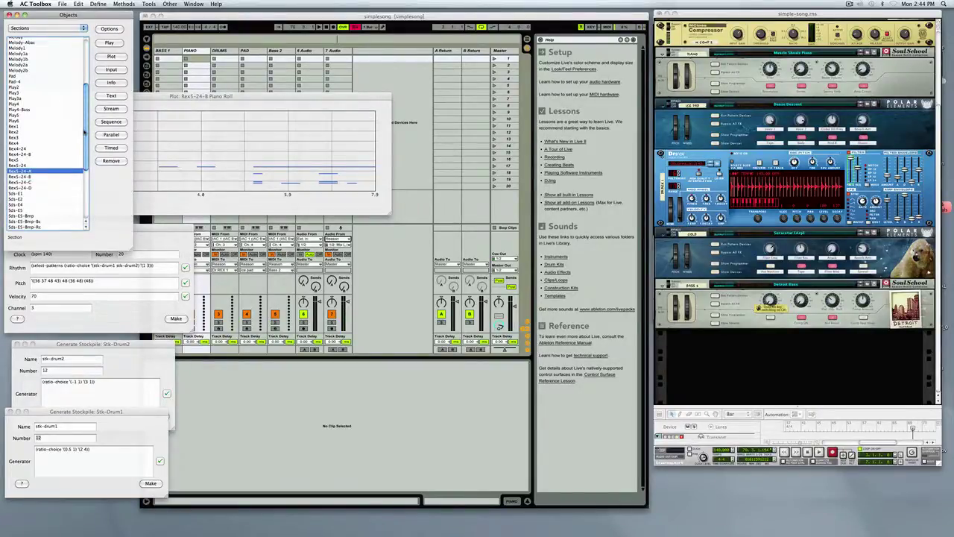
pyautogui.click(29, 182)
pyautogui.click(117, 59)
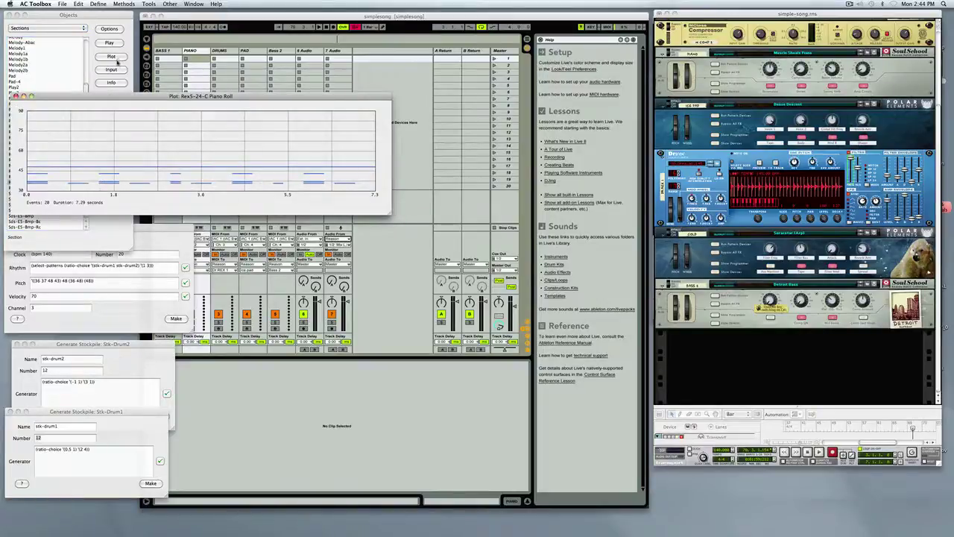
pyautogui.click(113, 43)
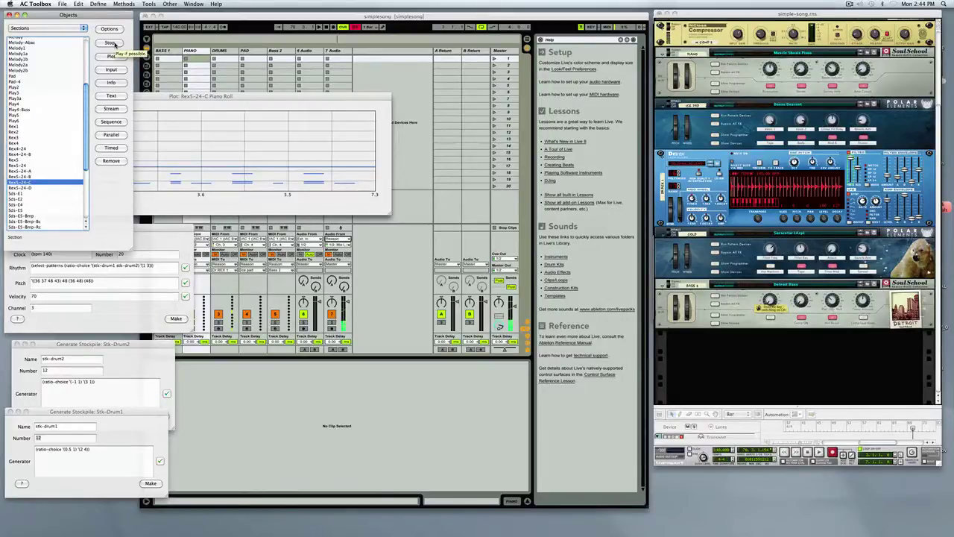
pyautogui.click(113, 43)
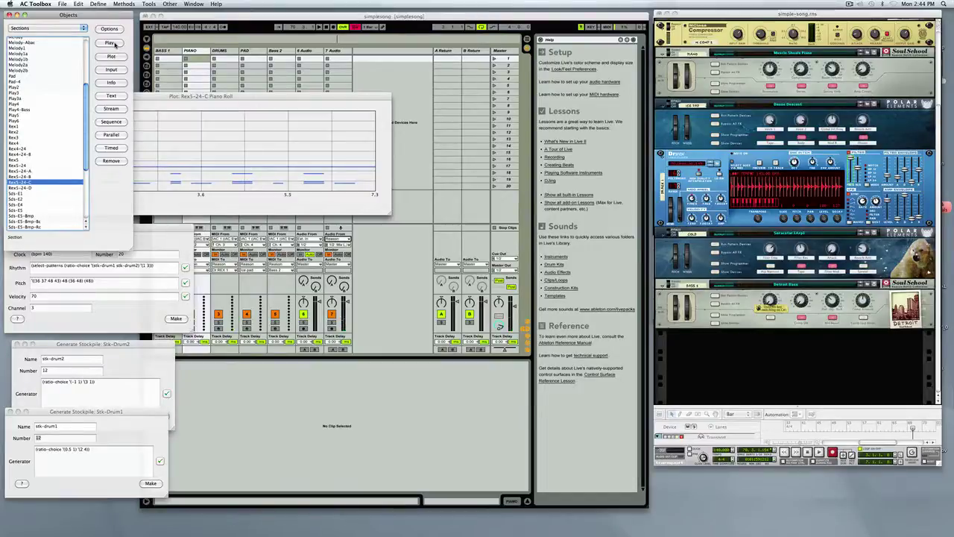